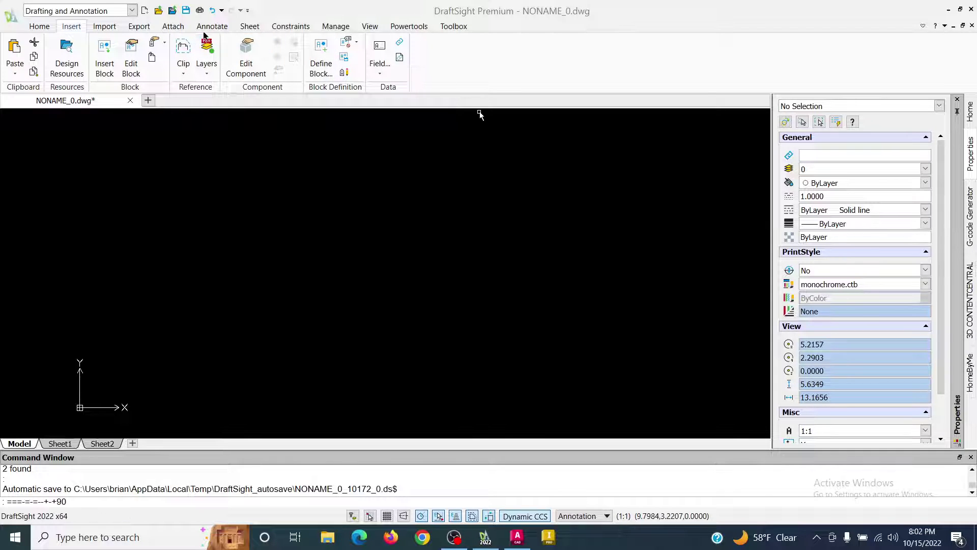
Step: Attach the eye.PNG image from the Desktop as a reference, leaving position and scale for on-screen placement
left_click(183, 28)
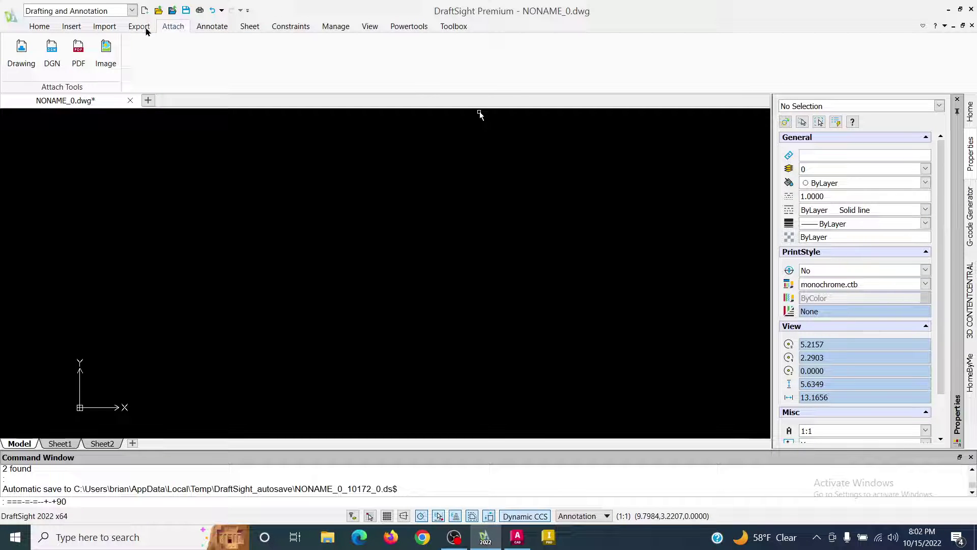
left_click(106, 47)
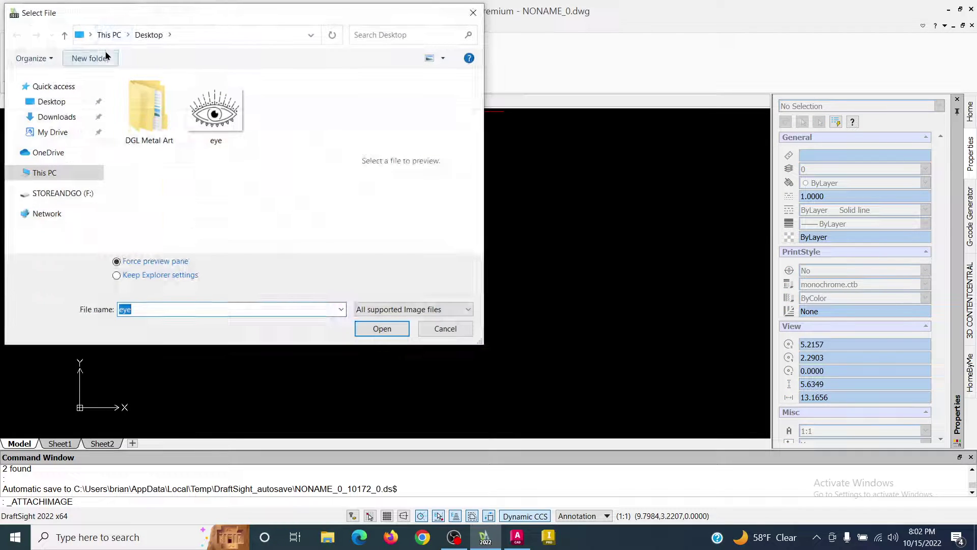
left_click(195, 100)
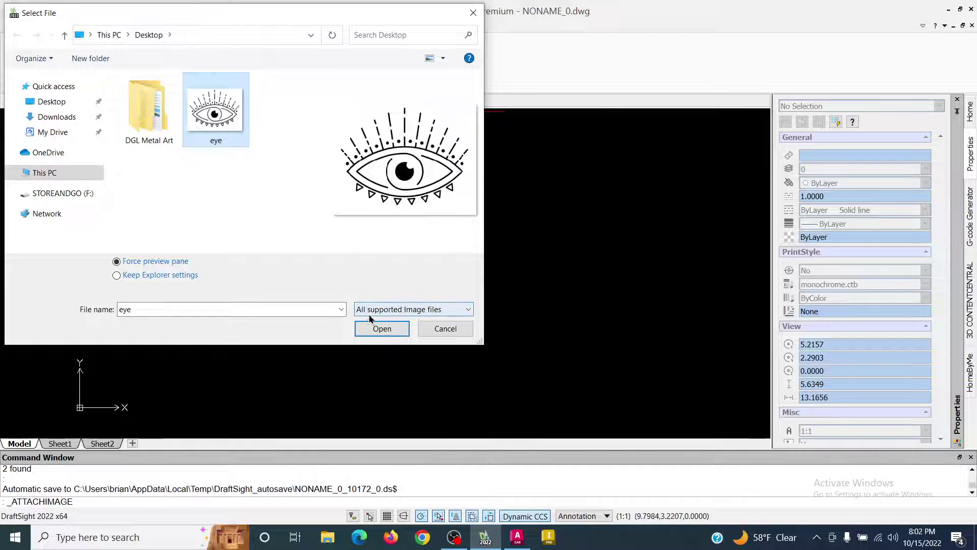
left_click(373, 329)
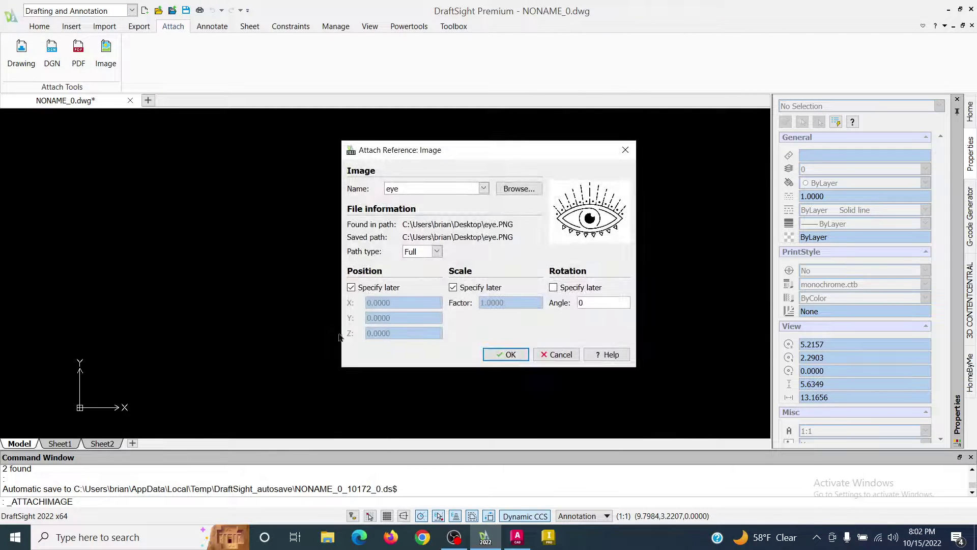
left_click(497, 355)
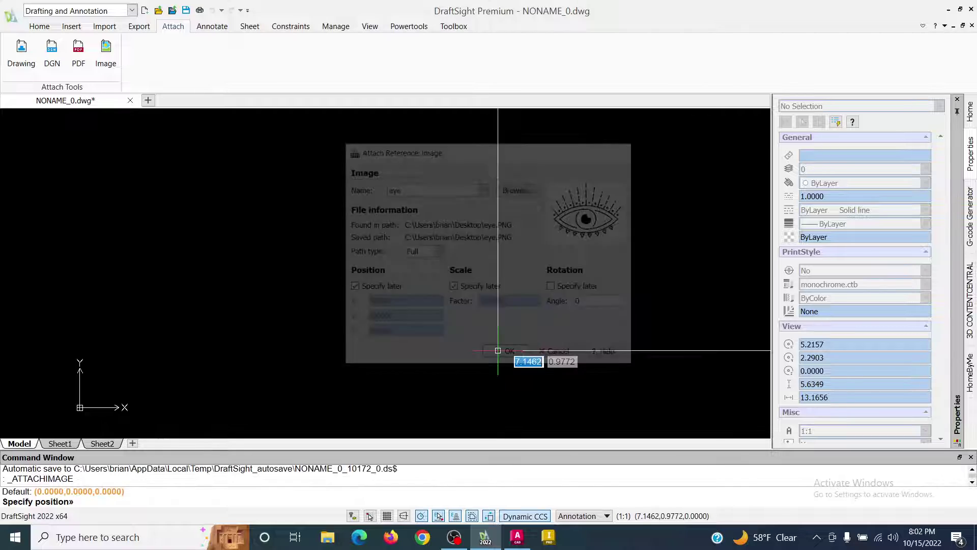
Step: Place the eye image just above and beside the origin, scaled to about 7.36 wide by 5.67 high
scroll(178, 376, "down", 1)
middle_click_drag(183, 376, 215, 411)
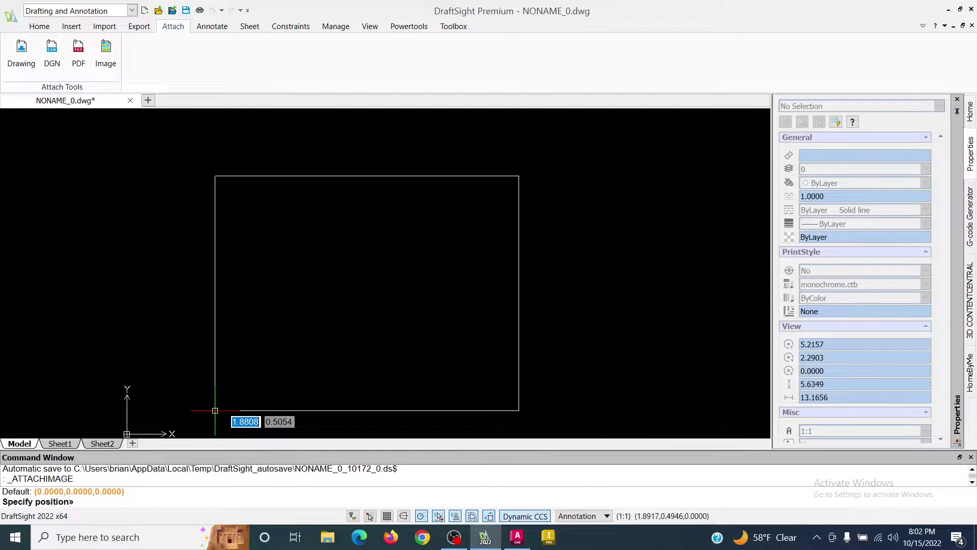
left_click(175, 414)
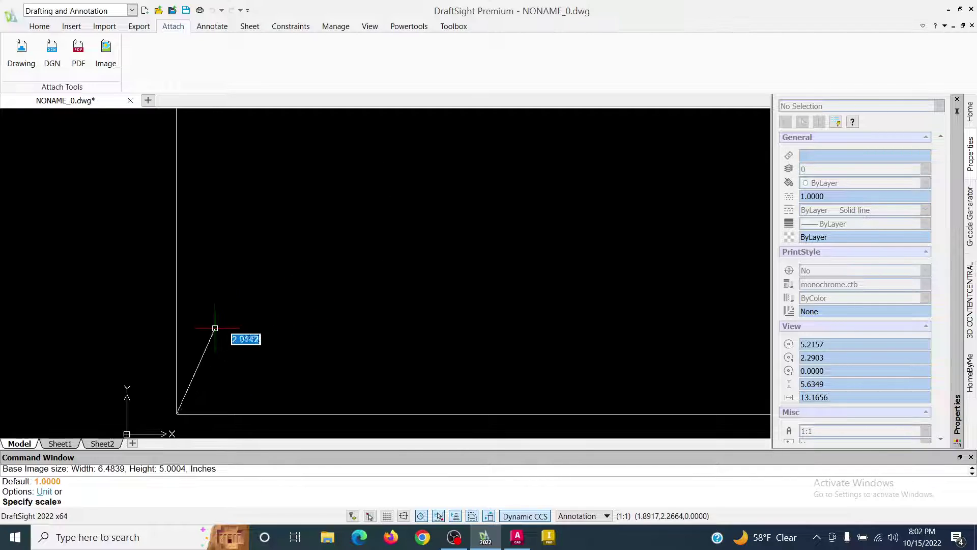
left_click(173, 368)
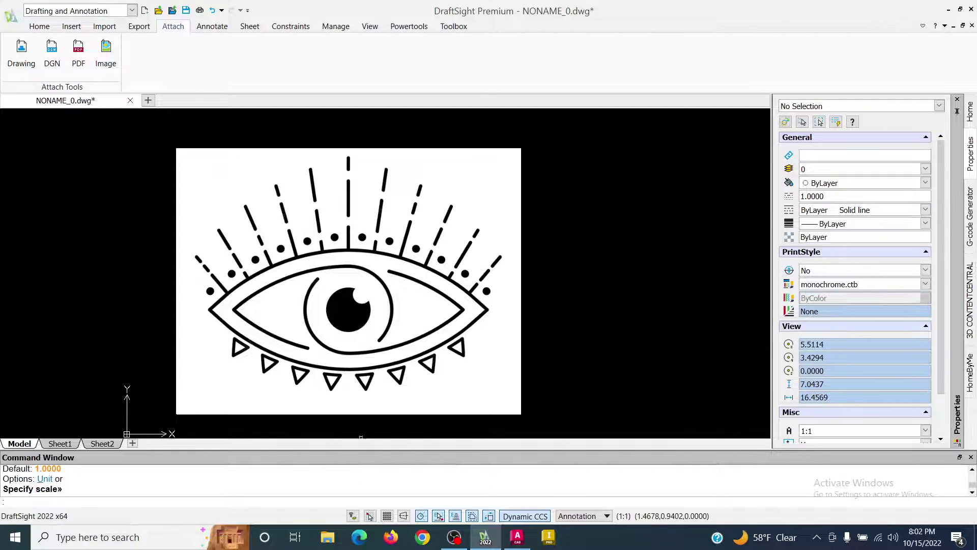
middle_click_drag(370, 235, 440, 216)
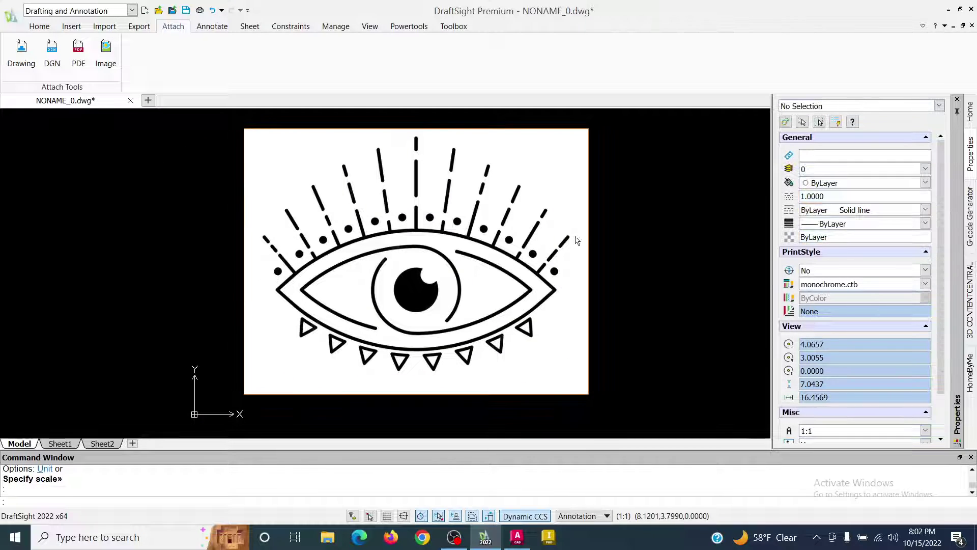
Step: Set the eye image's fade to 50 and send the image to the back of the display order
left_click(590, 222)
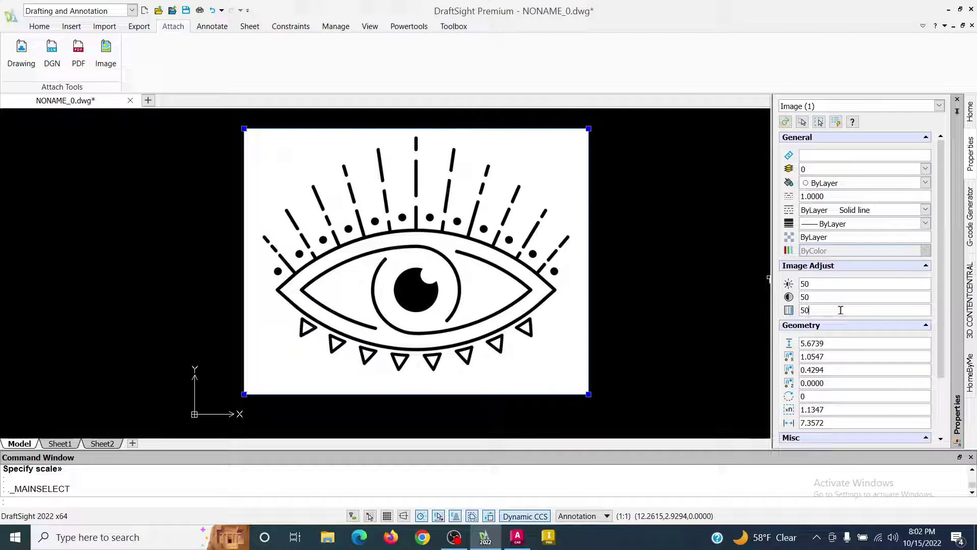
key("Tab")
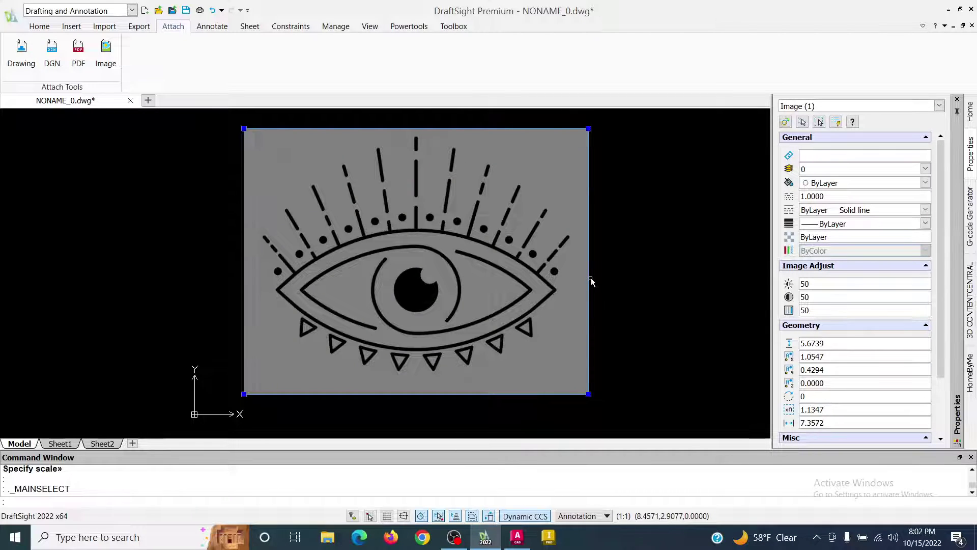
right_click(567, 267)
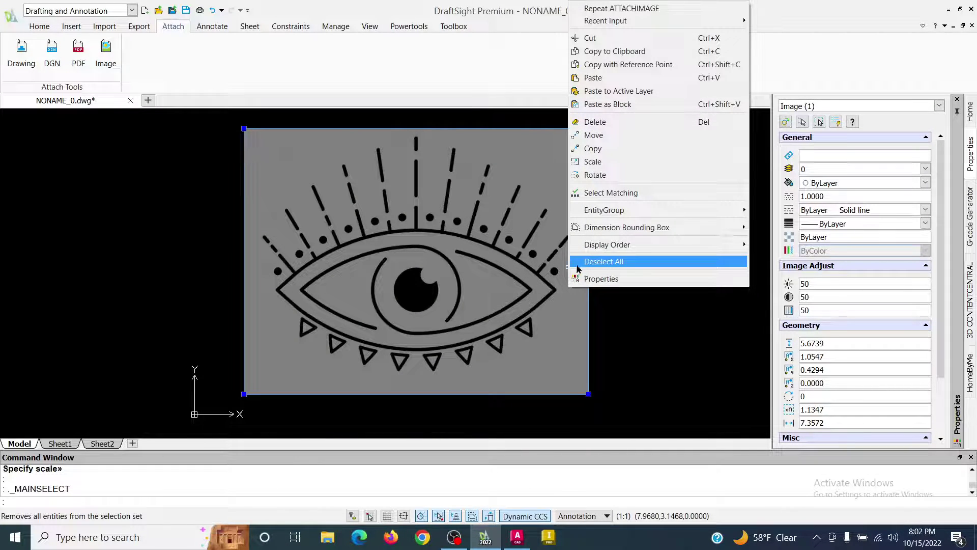
mouse_move(593, 244)
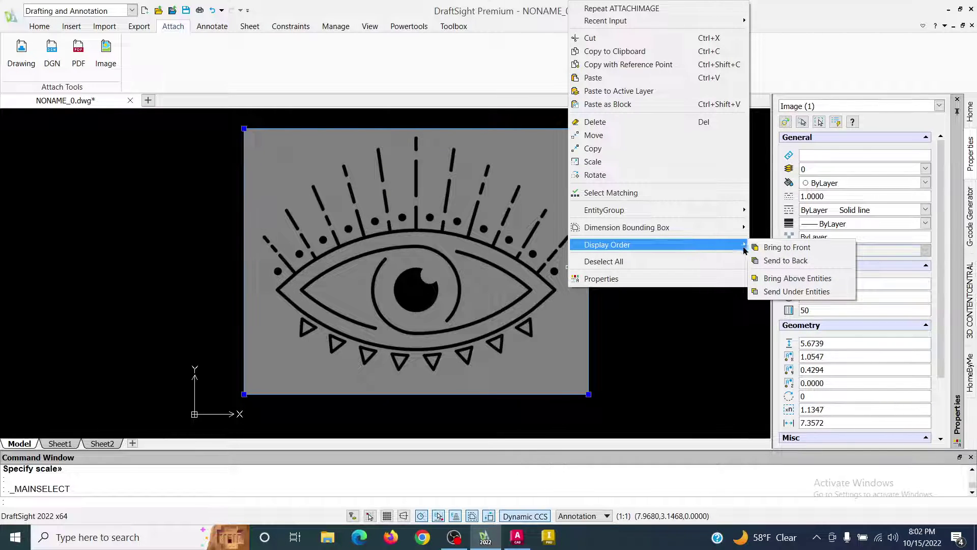
left_click(813, 265)
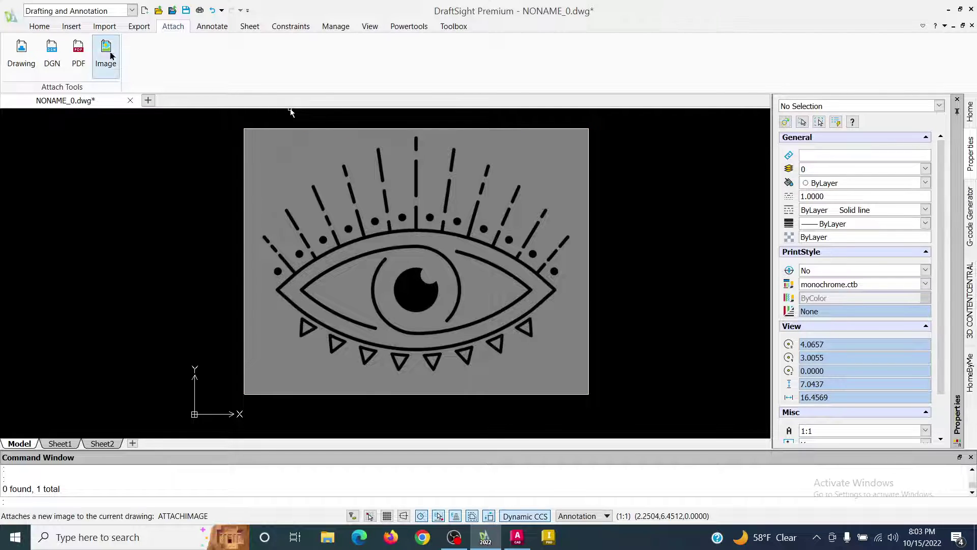
Step: Trace the upper outer eyelid with a polyline from the eye's left corner to just past the top centre
left_click(40, 27)
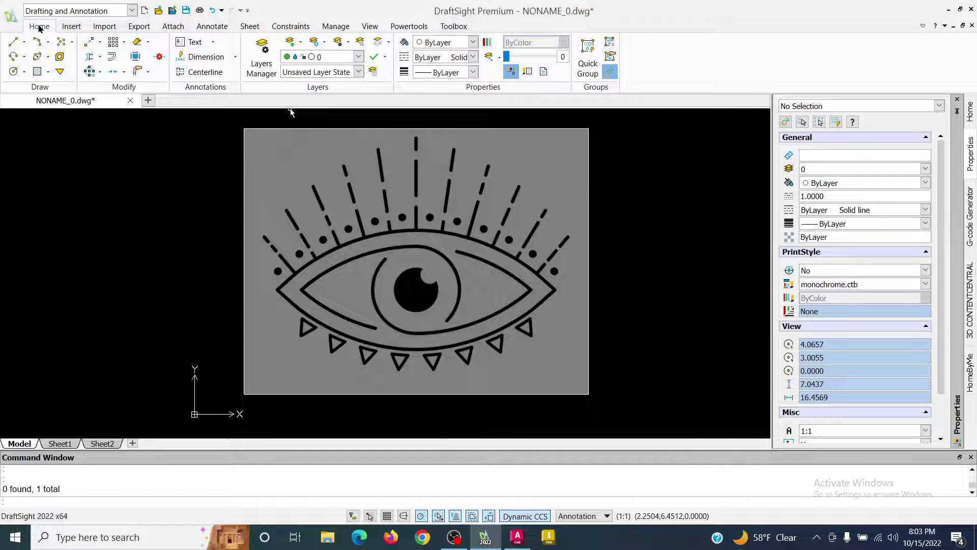
left_click(17, 57)
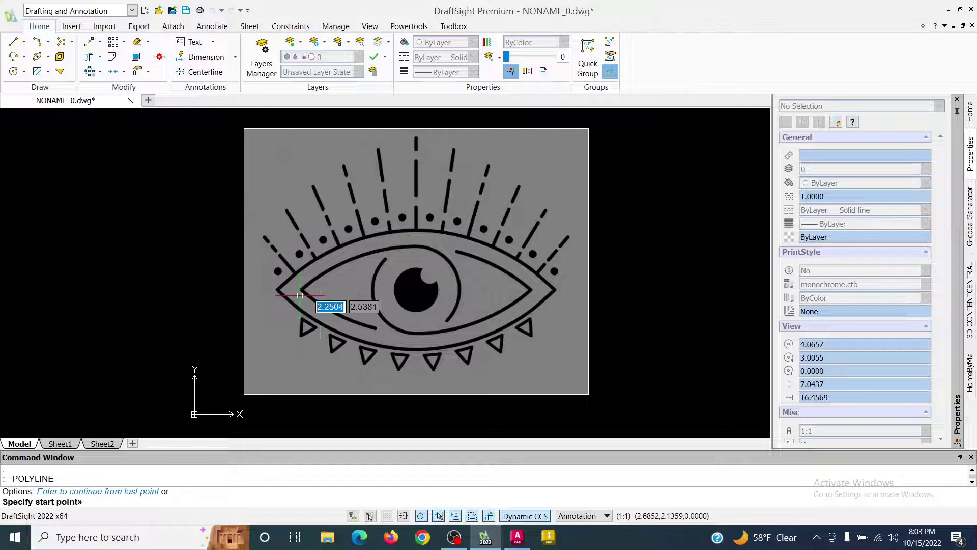
scroll(282, 281, "up", 1)
scroll(282, 280, "up", 2)
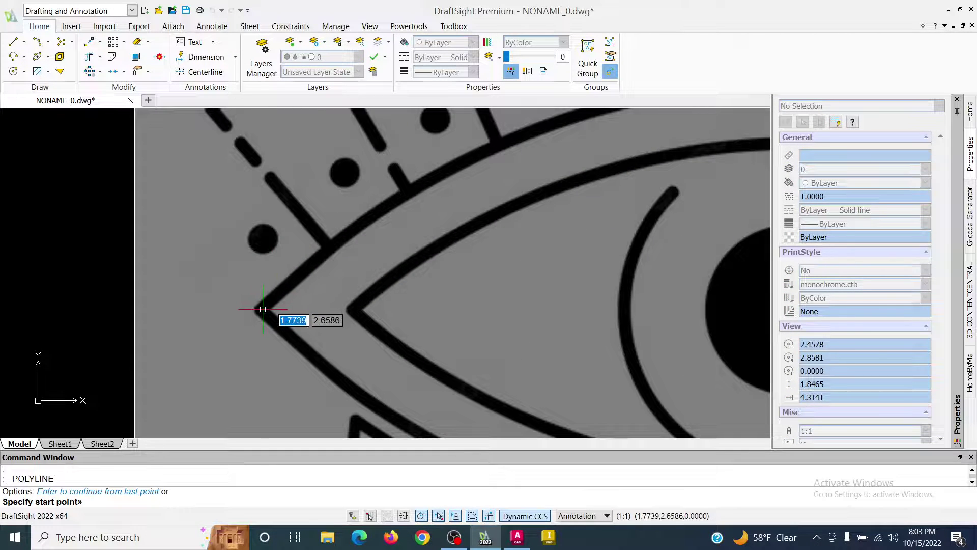
left_click(276, 300)
left_click(335, 243)
left_click(453, 170)
middle_click_drag(618, 211, 476, 339)
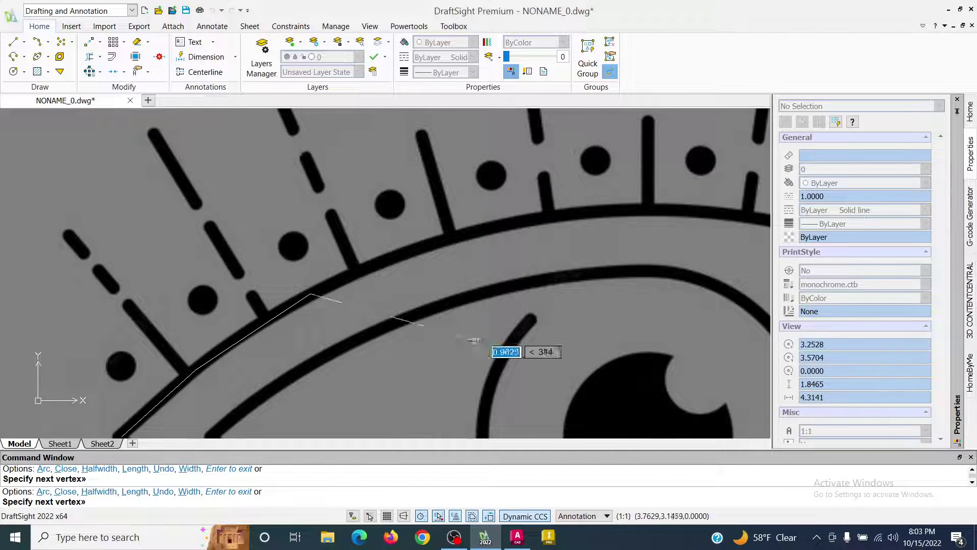
left_click(458, 232)
left_click(593, 209)
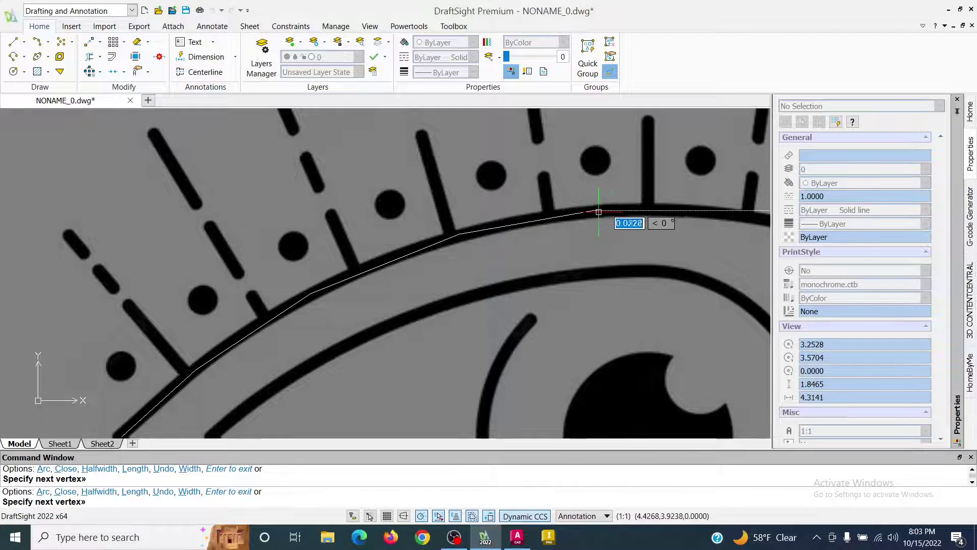
left_click(713, 215)
Step: Continue the polyline down the upper outer eyelid to the eye's right corner, replacing the misplaced vertex
middle_click_drag(677, 249, 304, 194)
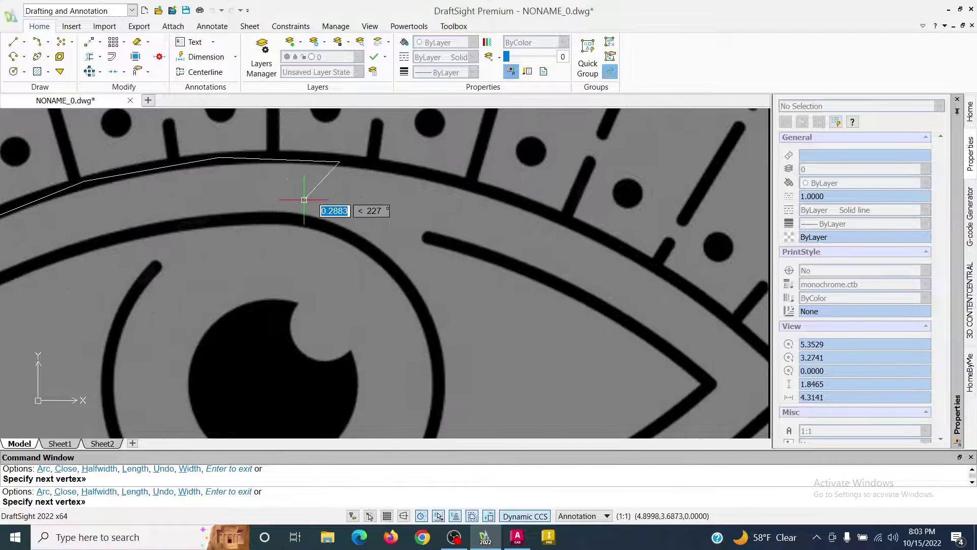
left_click(499, 191)
left_click(620, 248)
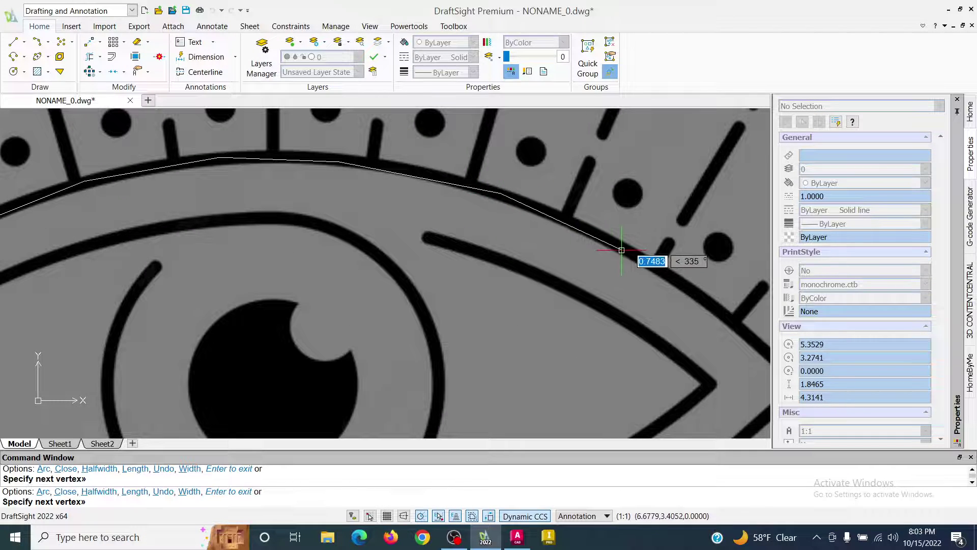
middle_click_drag(678, 328, 616, 300)
left_click(660, 252)
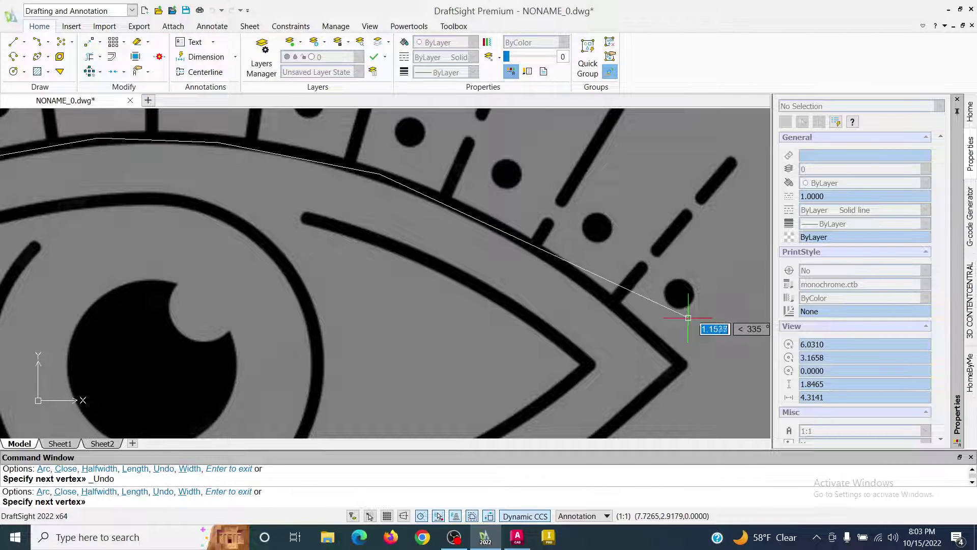
left_click(580, 273)
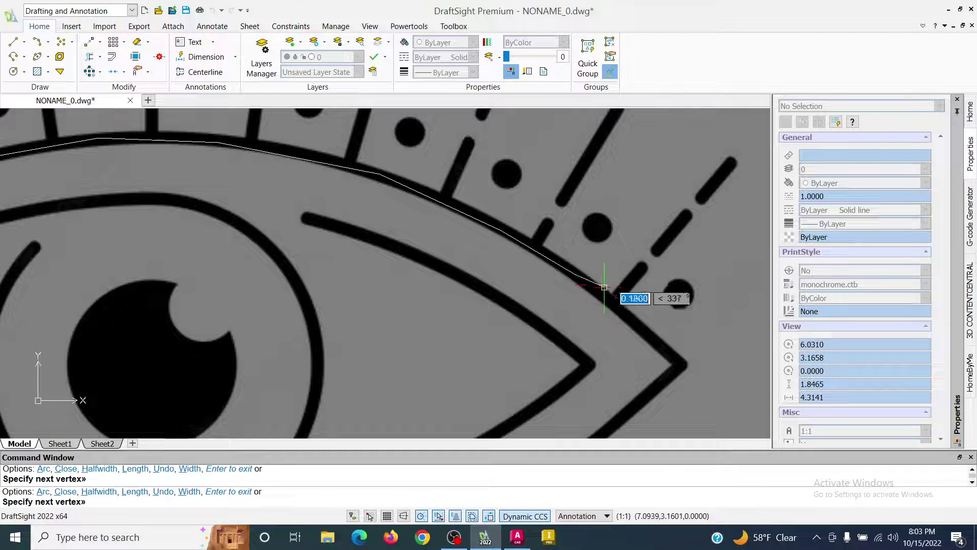
left_click(638, 322)
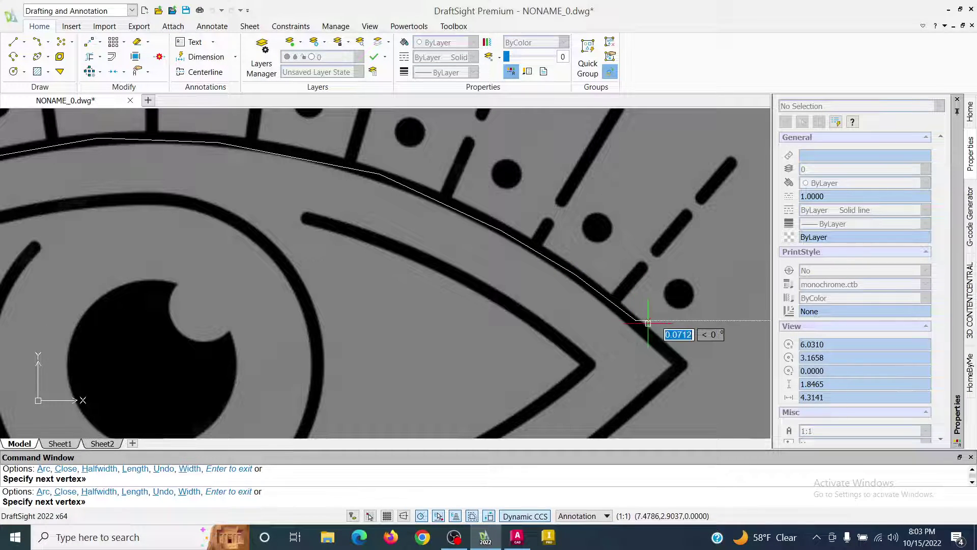
left_click(675, 356)
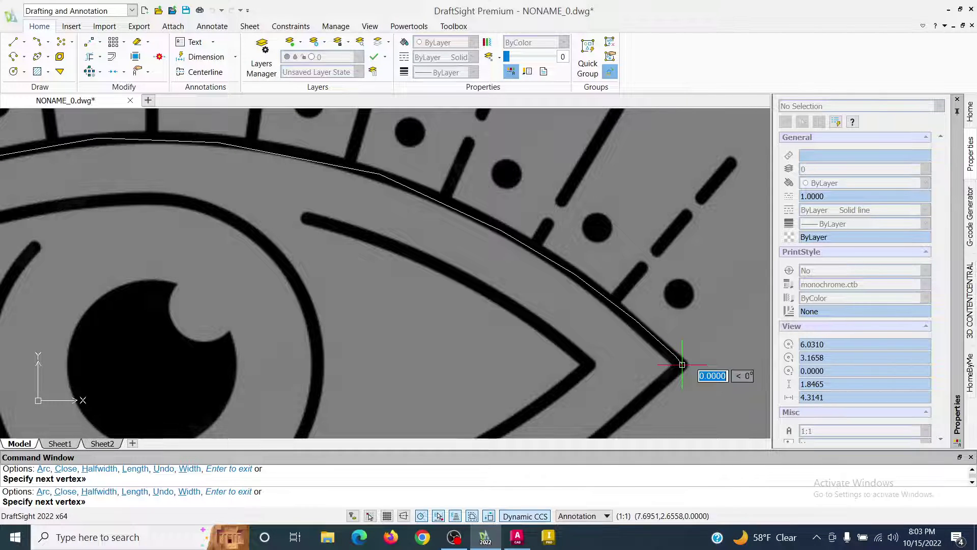
Step: Continue the polyline along the lower outer eyelid from the right corner to just short of the left corner
scroll(671, 377, "down", 3)
scroll(688, 267, "up", 3)
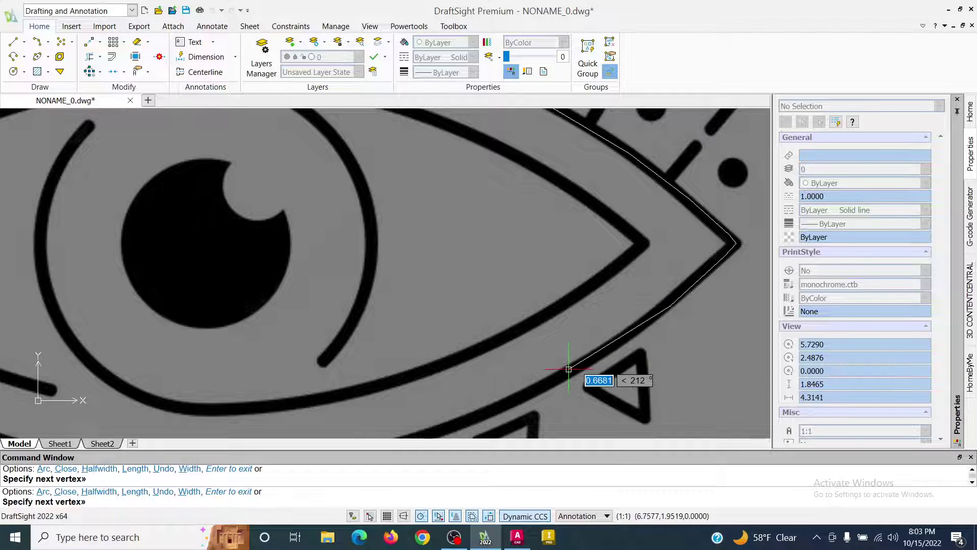
middle_click_drag(478, 340, 586, 239)
left_click(586, 311)
left_click(495, 341)
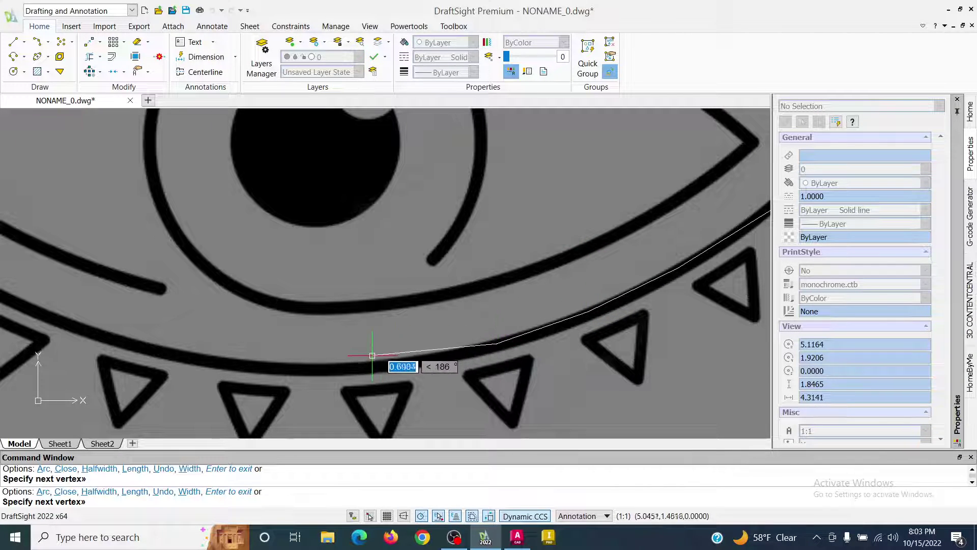
middle_click_drag(448, 296, 601, 316)
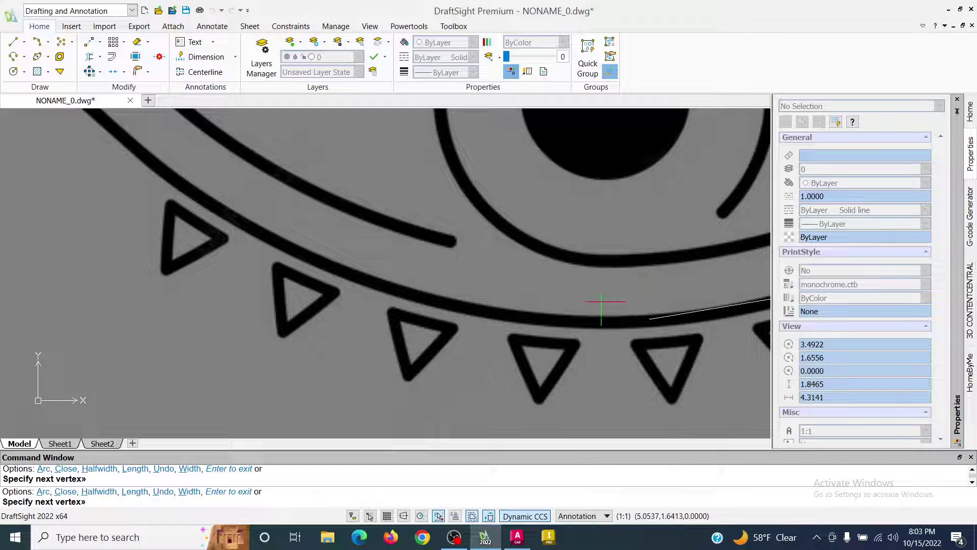
left_click(519, 314)
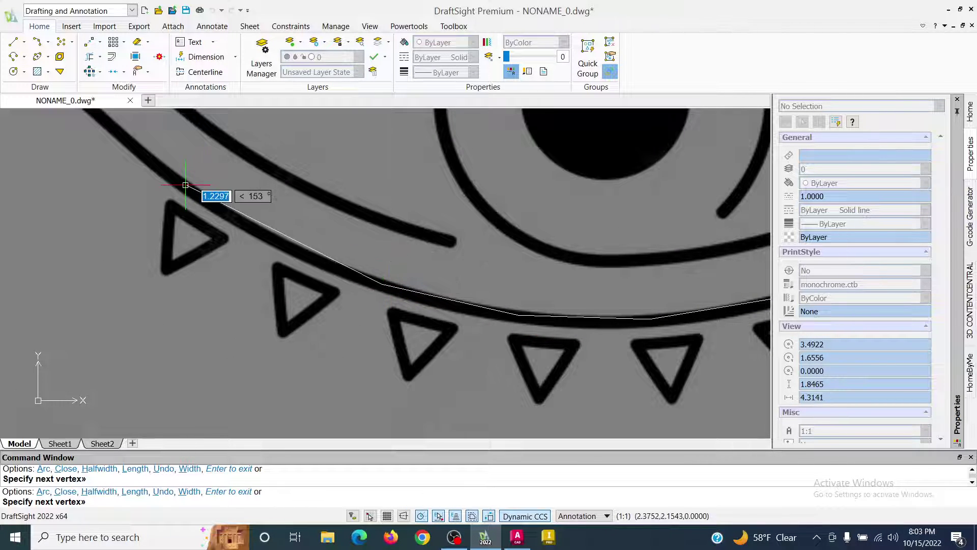
middle_click_drag(214, 169, 546, 360)
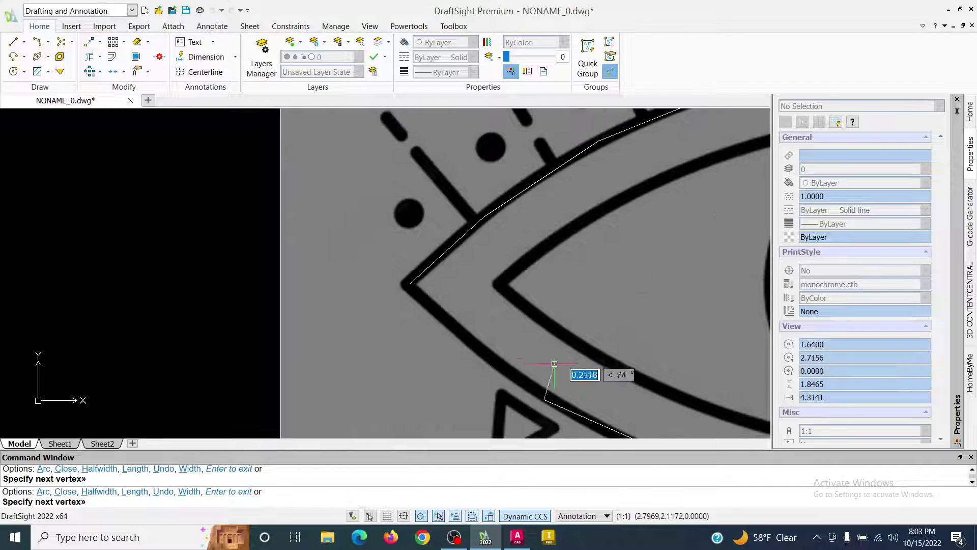
left_click(443, 320)
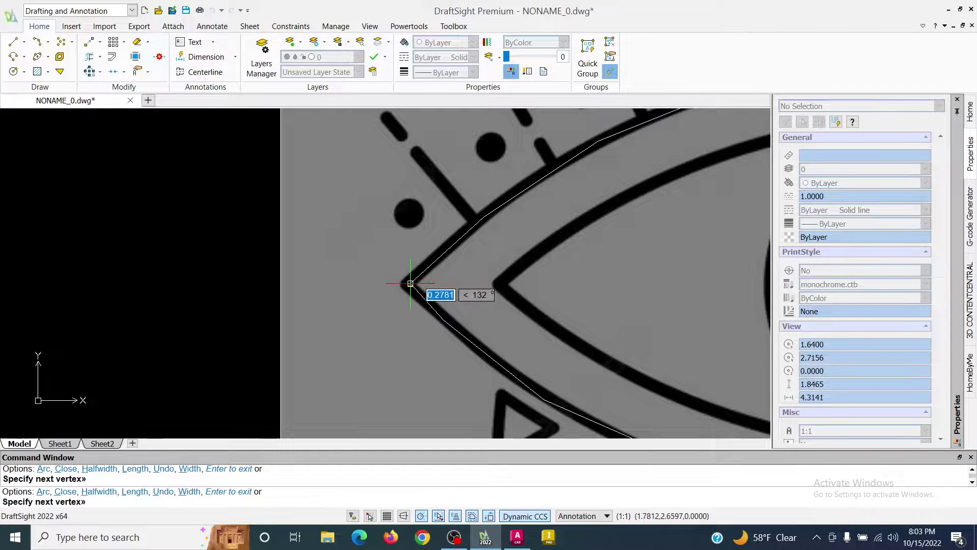
left_click(412, 283)
scroll(413, 283, "up", 2)
scroll(431, 283, "up", 5)
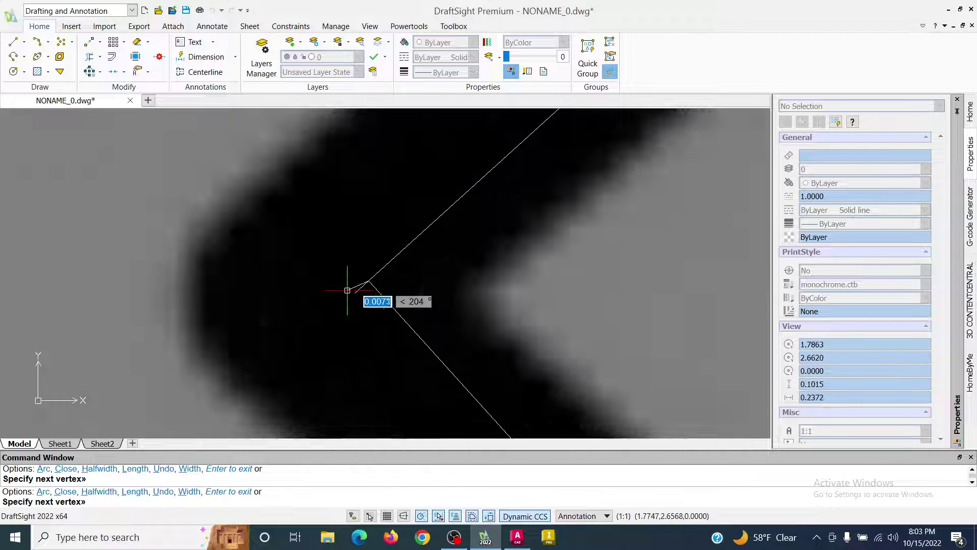
key("ctrl+z")
Step: Place the polyline's last vertex exactly on its start point at the eye's left corner
scroll(414, 224, "down", 3)
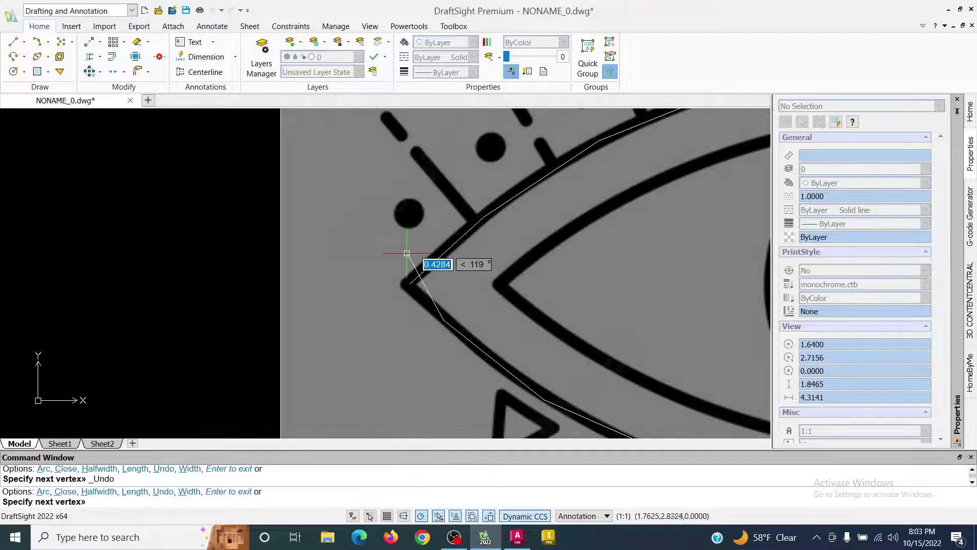
scroll(448, 303, "up", 2)
scroll(394, 260, "up", 2)
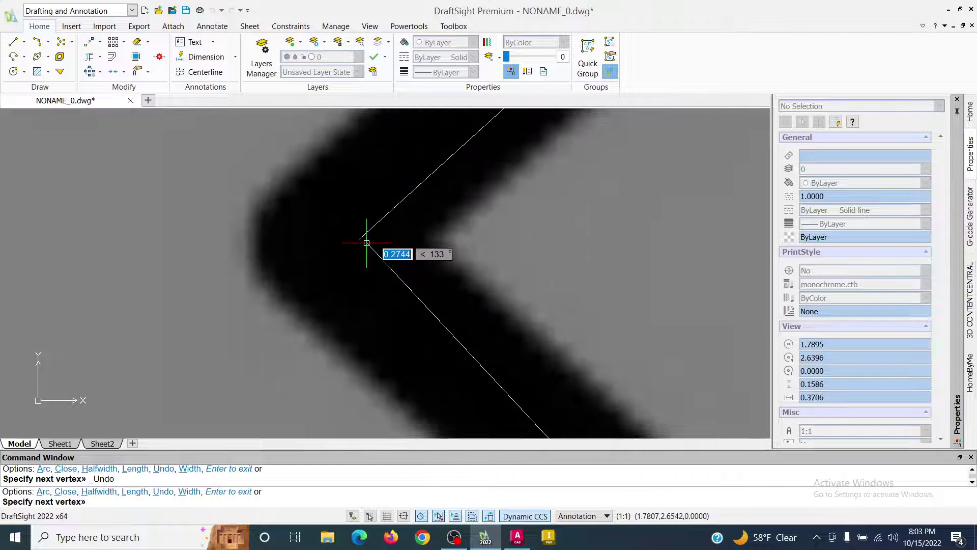
left_click(358, 239)
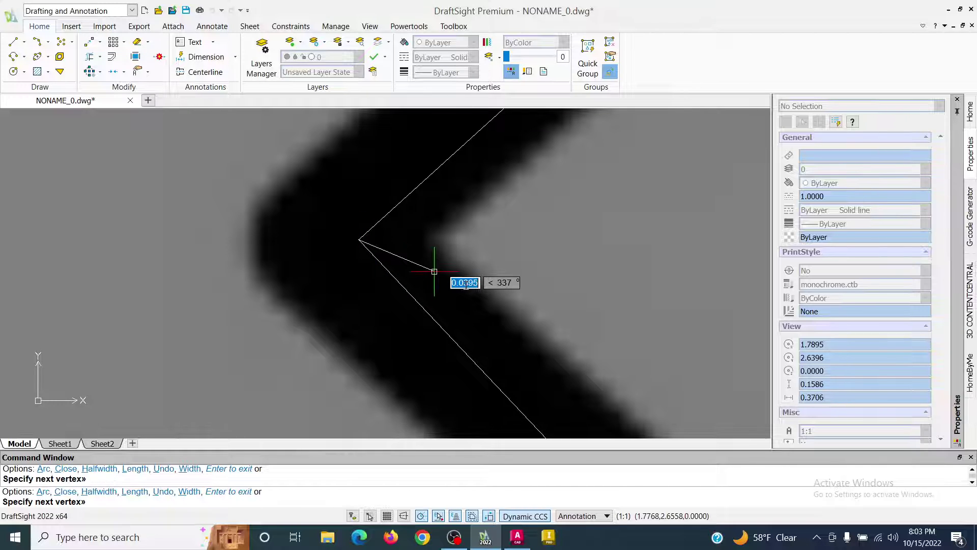
Step: End the outer eyelid polyline at its closing vertex on the eye's left corner
key("Escape")
scroll(490, 272, "down", 5)
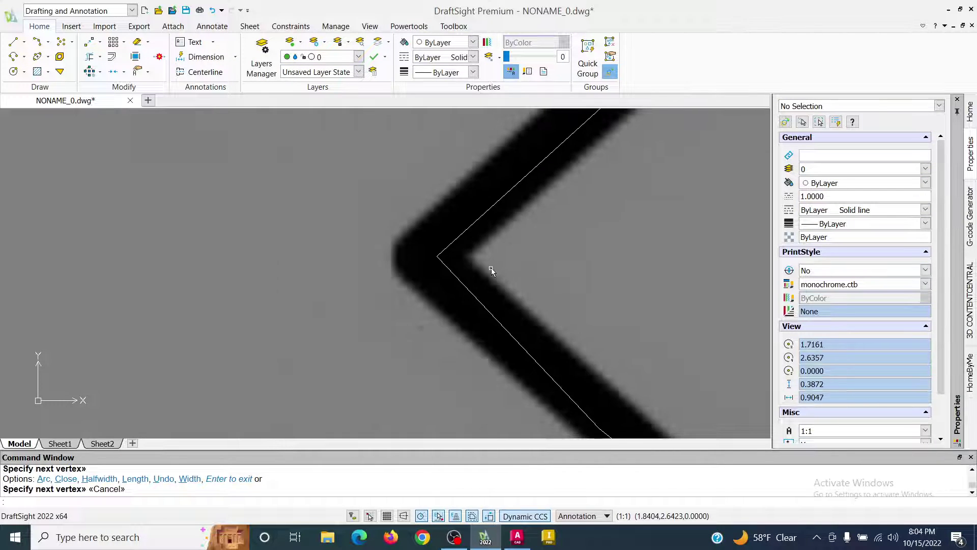
scroll(488, 280, "down", 2)
scroll(697, 230, "down", 3)
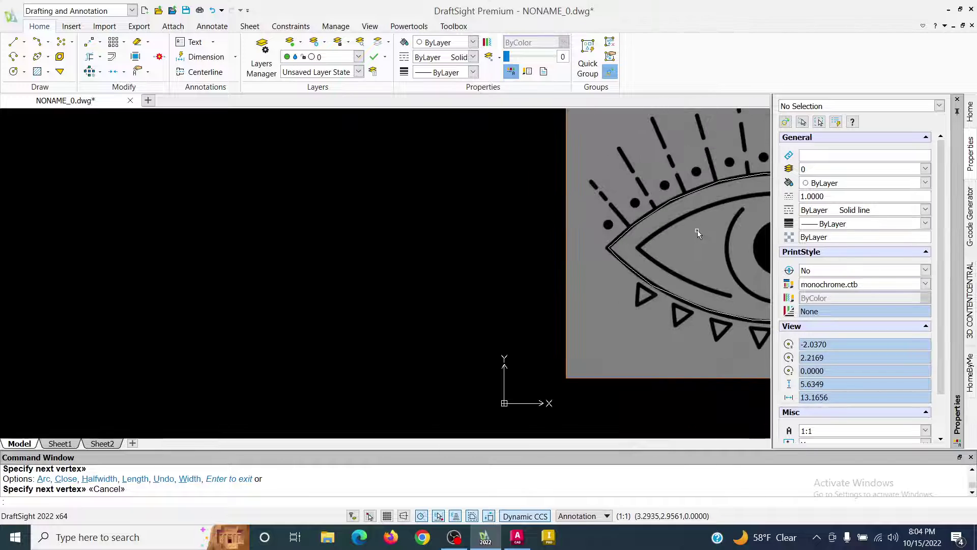
middle_click_drag(446, 243, 436, 242)
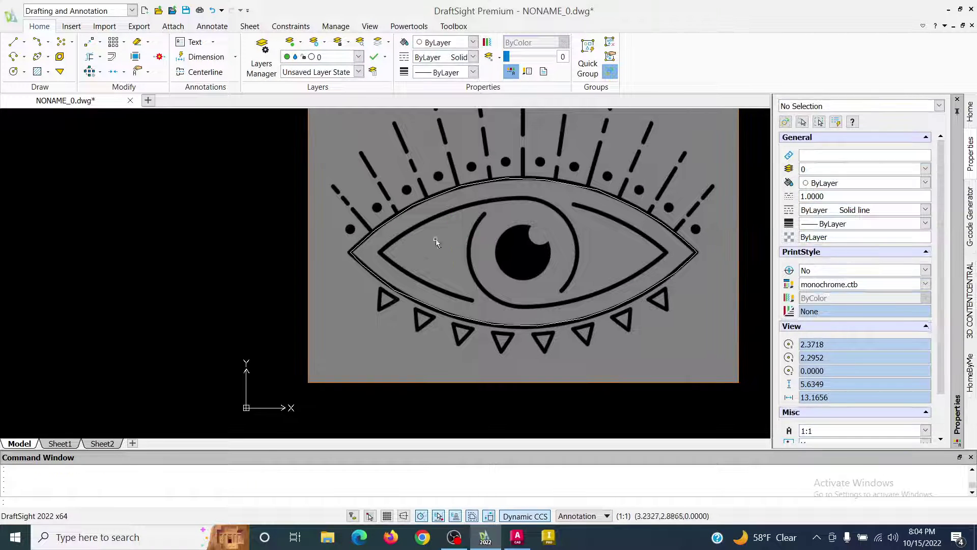
double_click(484, 183)
scroll(530, 189, "up", 1)
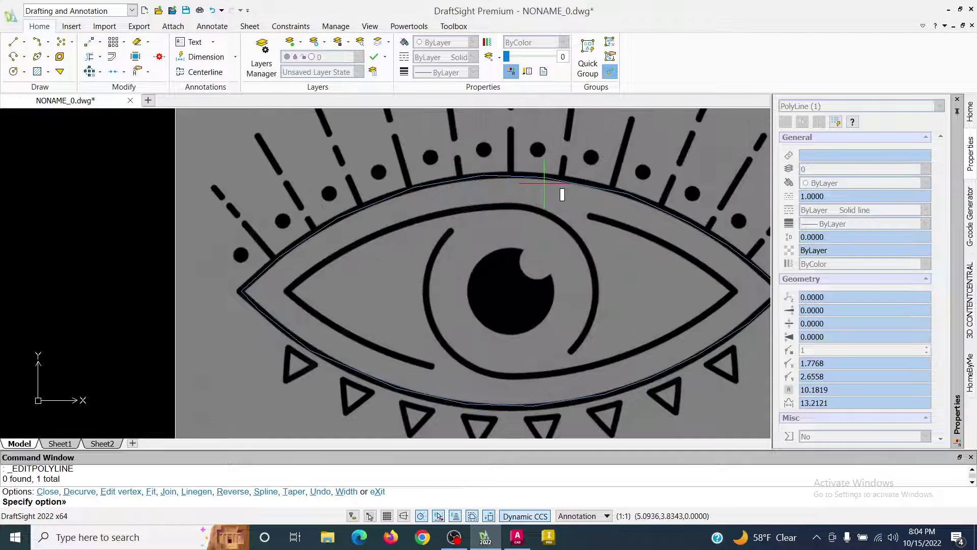
key("Escape")
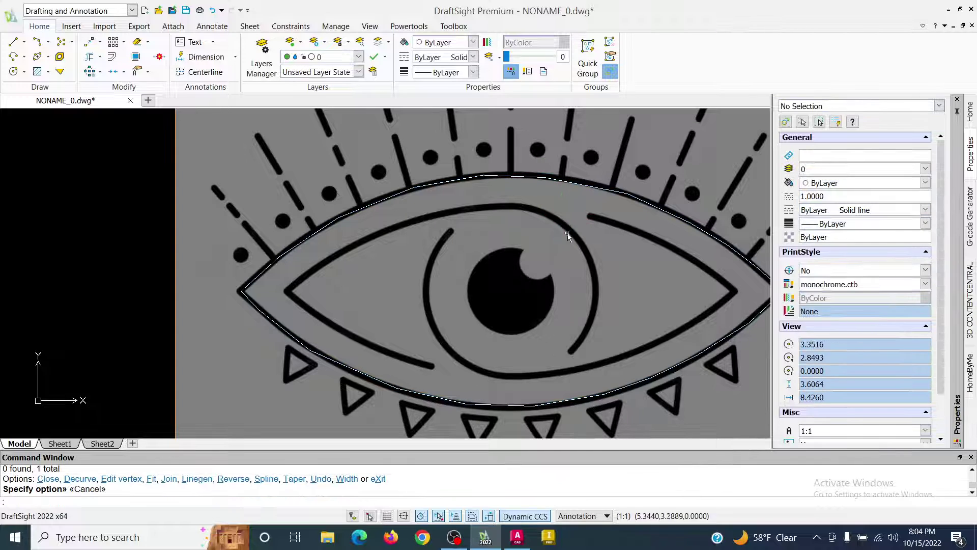
left_click(566, 184)
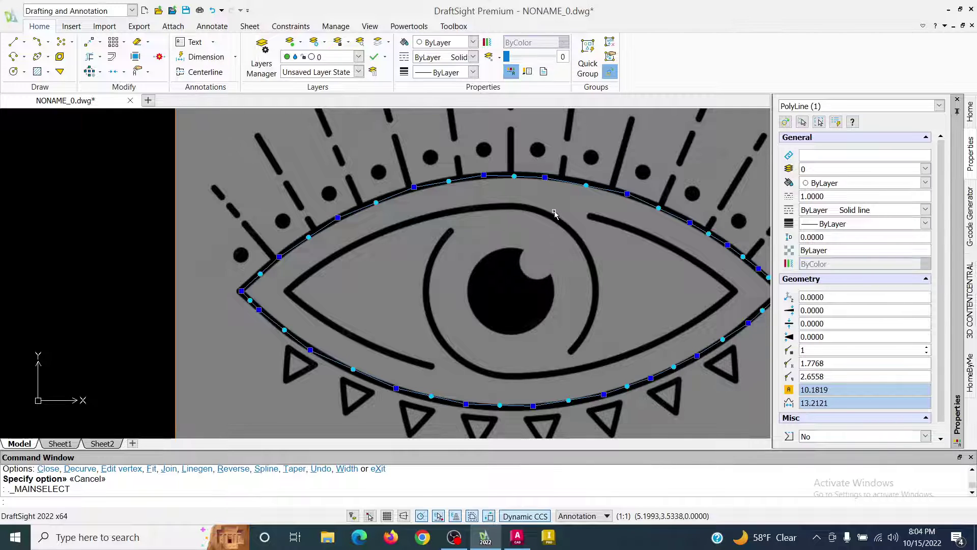
key("Escape")
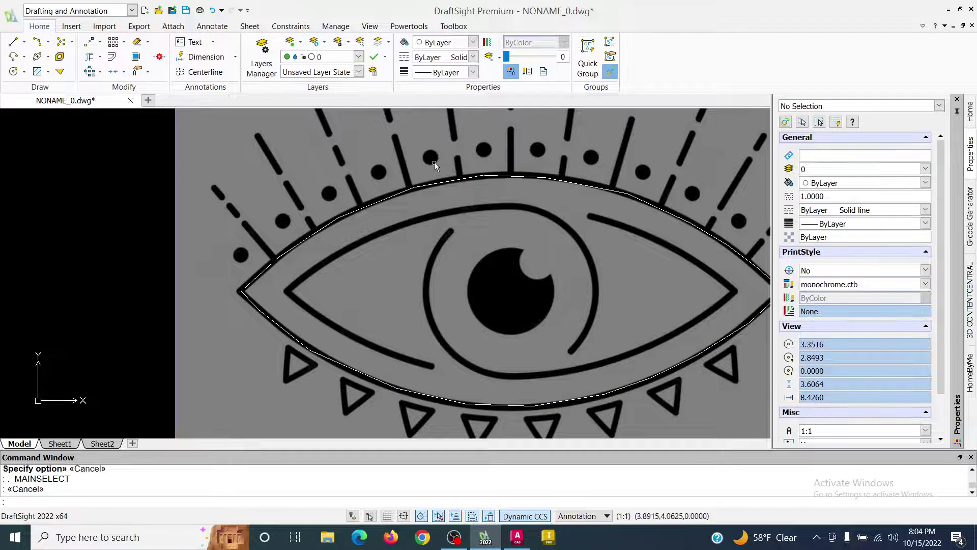
Step: Start a new polyline at the top of the pupil and trace its upper tip and the curved highlight notch
left_click(14, 57)
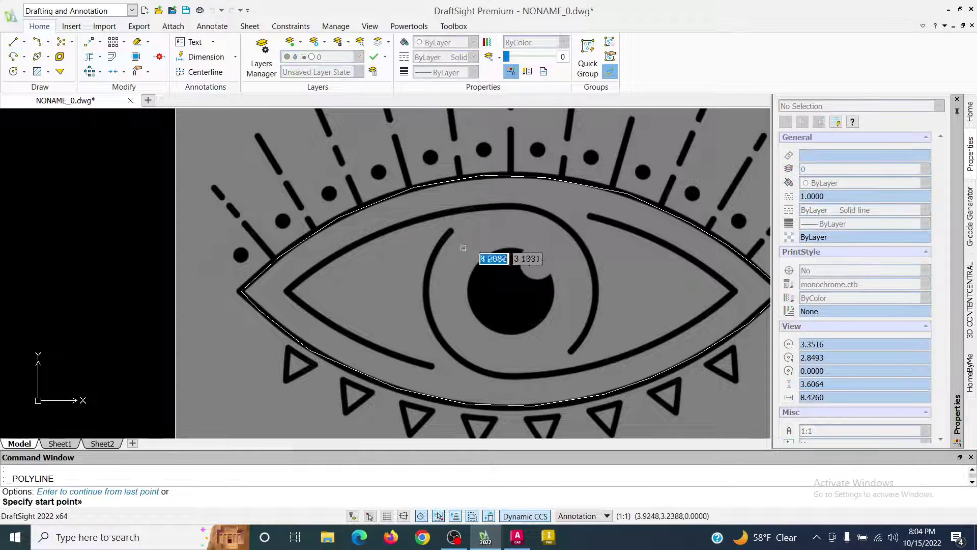
scroll(530, 260, "up", 4)
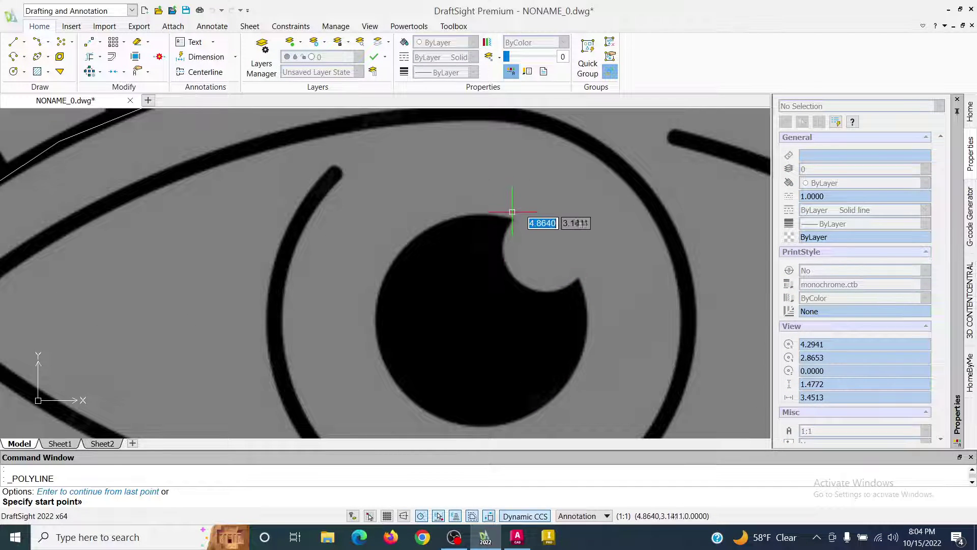
scroll(501, 214, "up", 3)
left_click(442, 214)
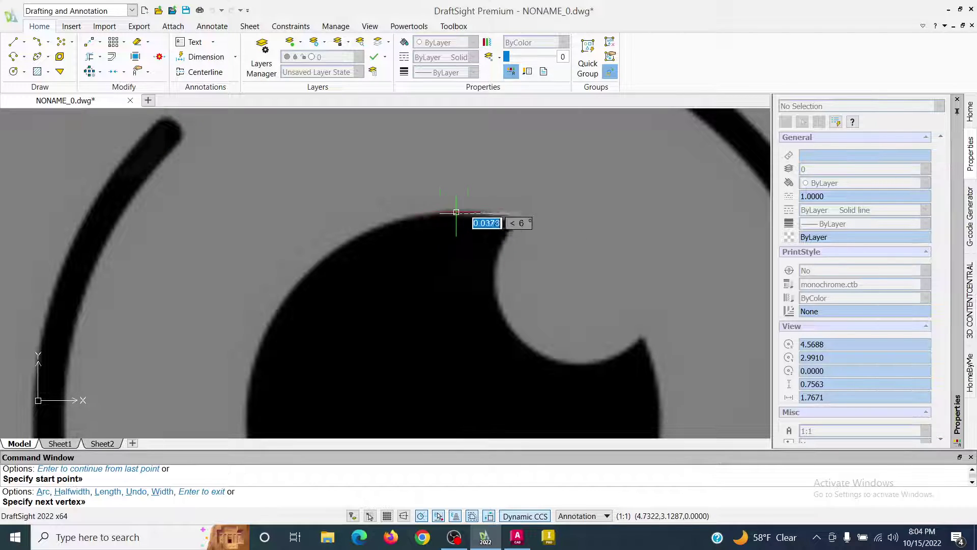
left_click(486, 214)
left_click(517, 222)
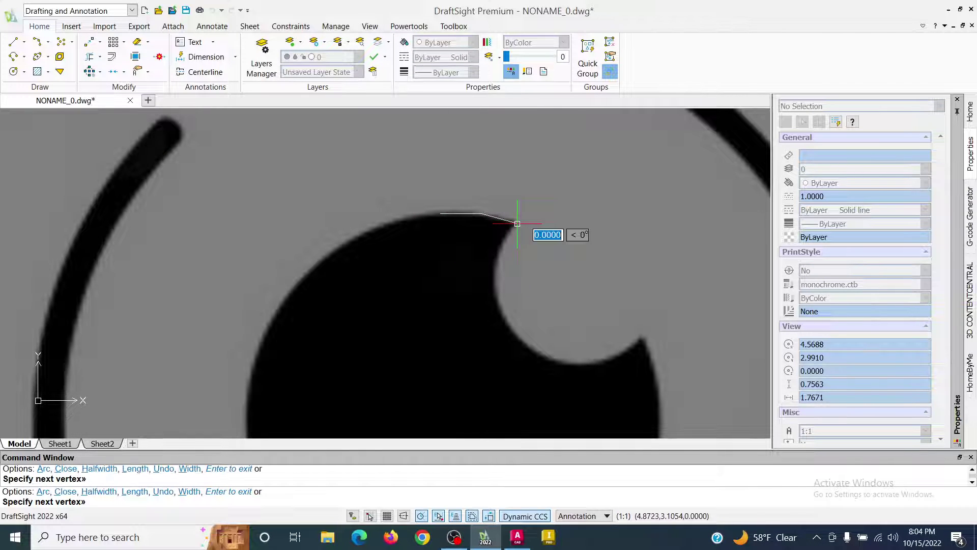
left_click(496, 285)
left_click(508, 325)
left_click(533, 349)
left_click(584, 366)
left_click(626, 353)
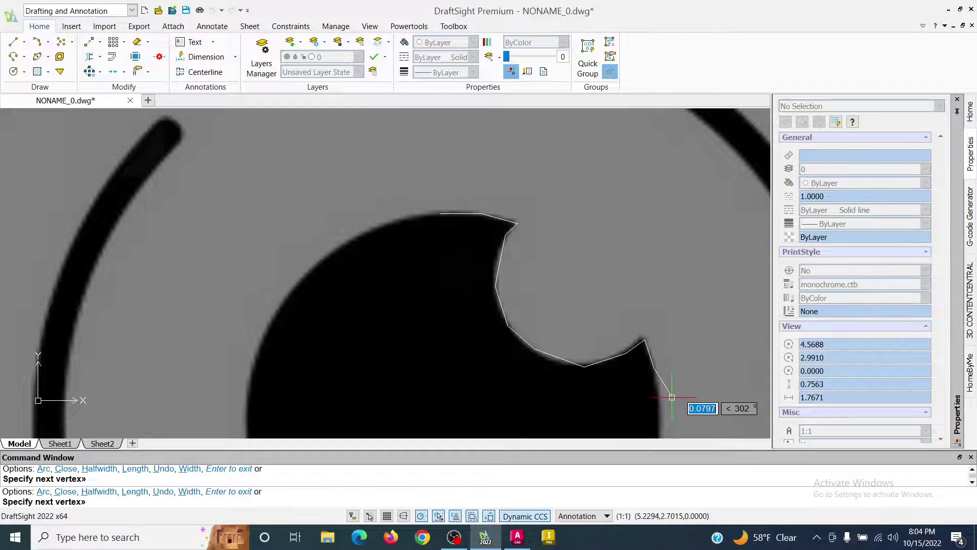
Step: Continue the pupil polyline down the right side, around the bottom and up to the middle of the left side
middle_click_drag(664, 390, 631, 198)
left_click(632, 266)
left_click(574, 377)
left_click(505, 421)
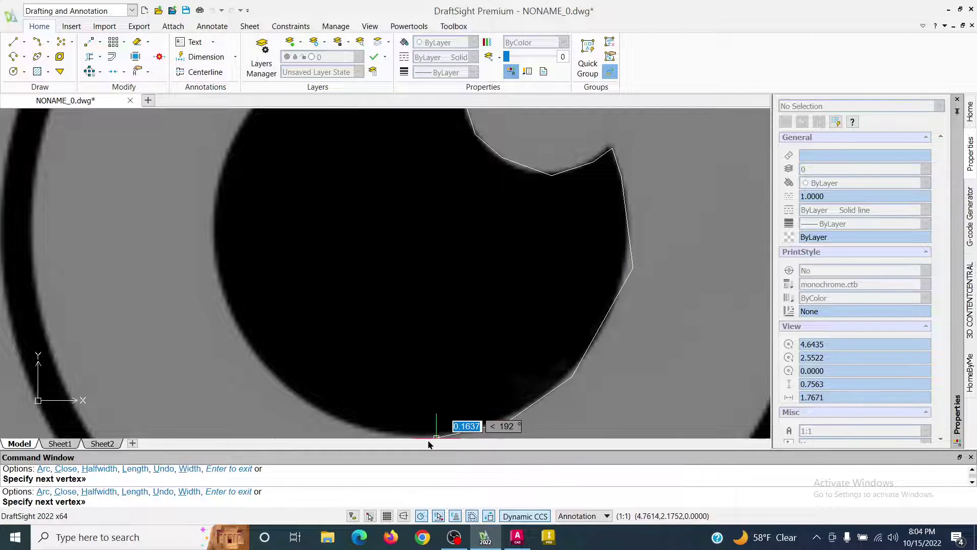
left_click(419, 436)
left_click(326, 412)
left_click(249, 350)
left_click(214, 252)
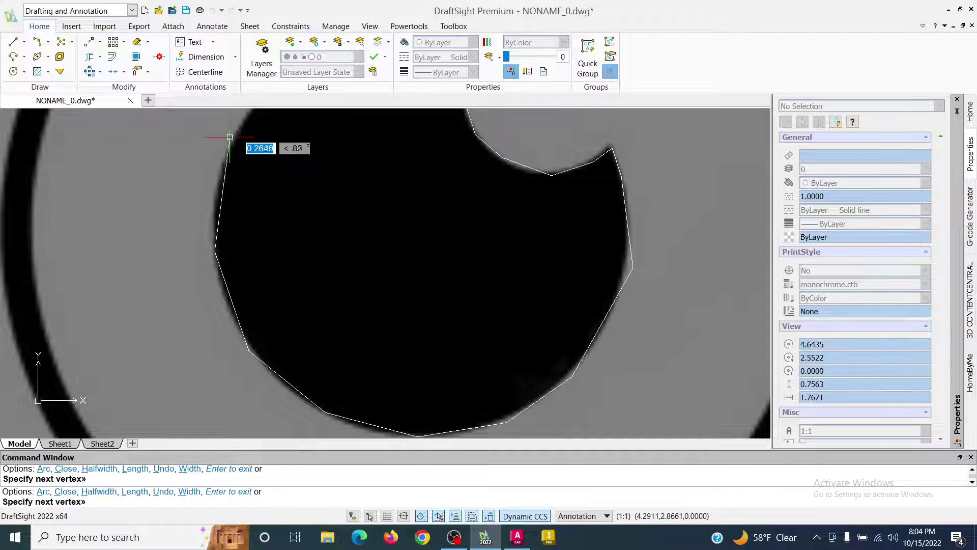
Step: Trace the pupil's upper left edge back to the polyline's start point and end the polyline
middle_click_drag(305, 305, 311, 409)
left_click(304, 171)
left_click(350, 143)
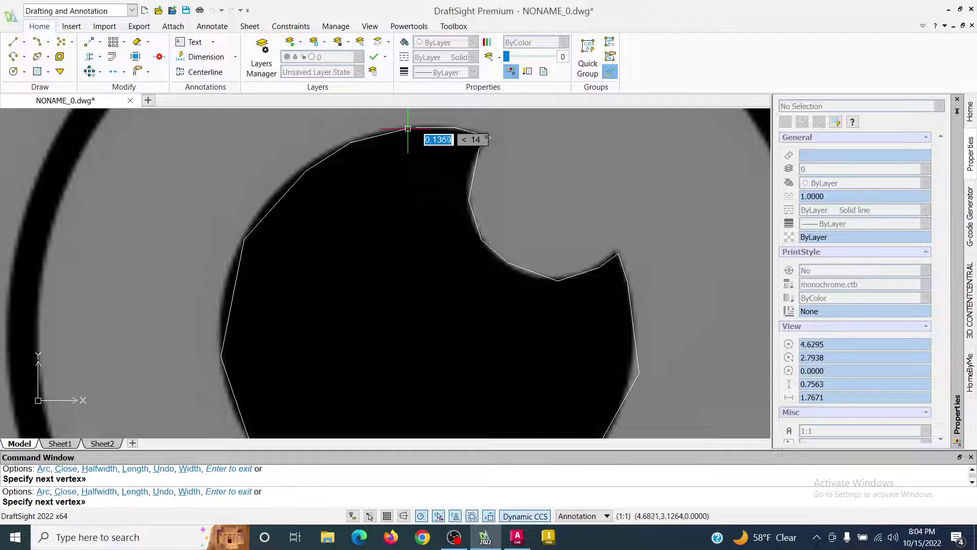
left_click(413, 127)
key("Escape")
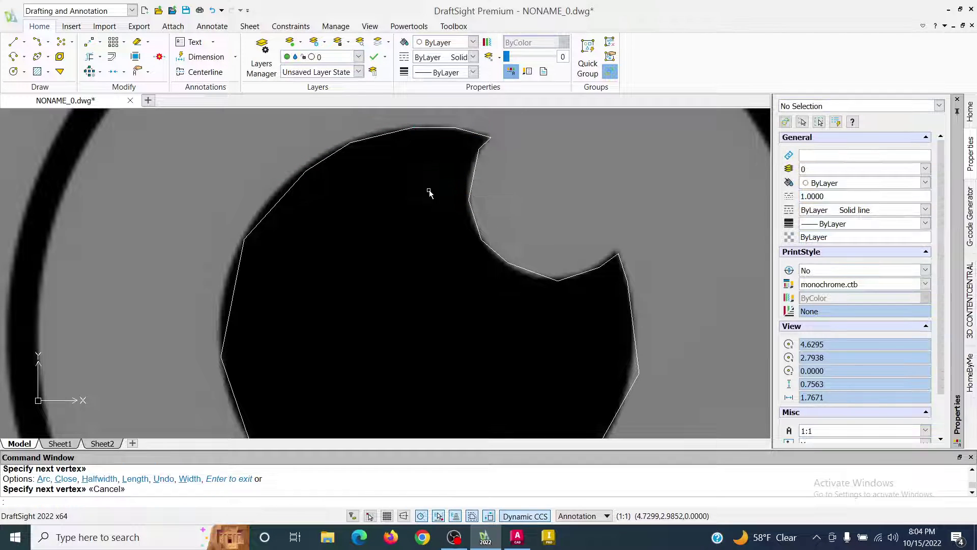
Step: Start a polyline at the lower right end of the iris arc and trace it up the right side towards the top
scroll(430, 192, "down", 7)
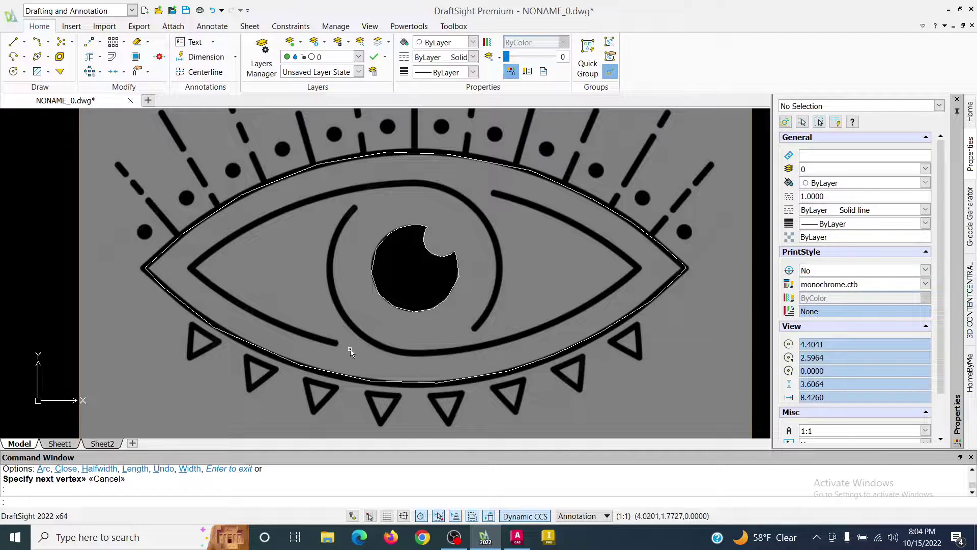
left_click(13, 56)
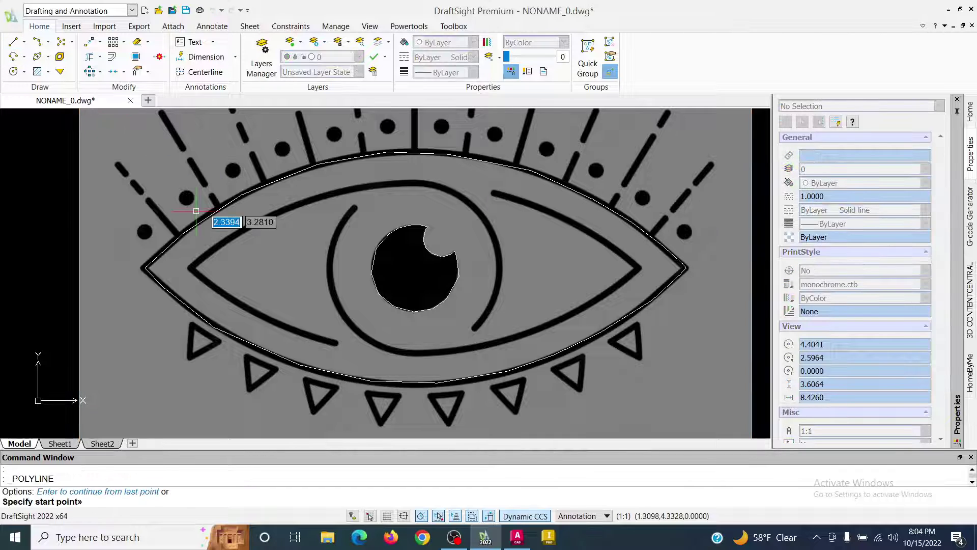
scroll(442, 285, "up", 3)
left_click(493, 354)
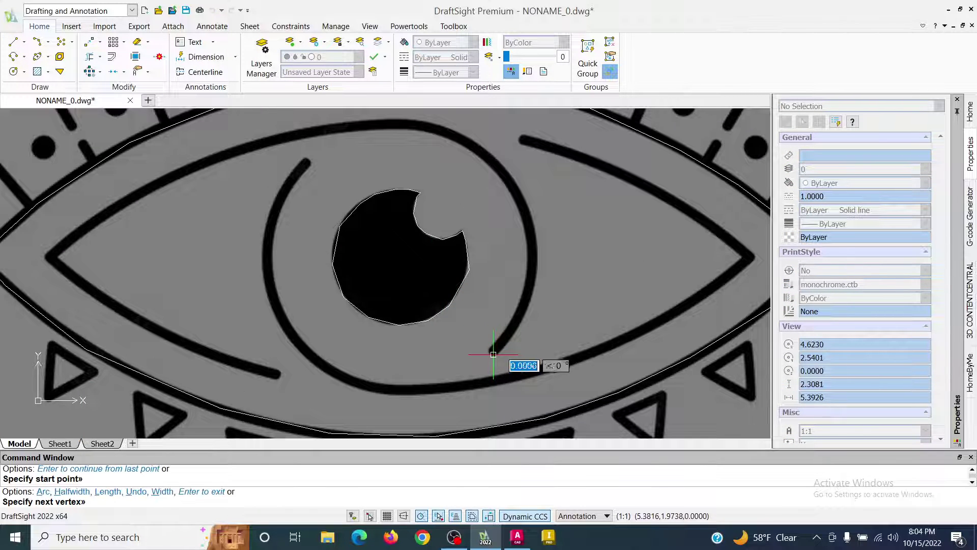
left_click(520, 315)
left_click(532, 247)
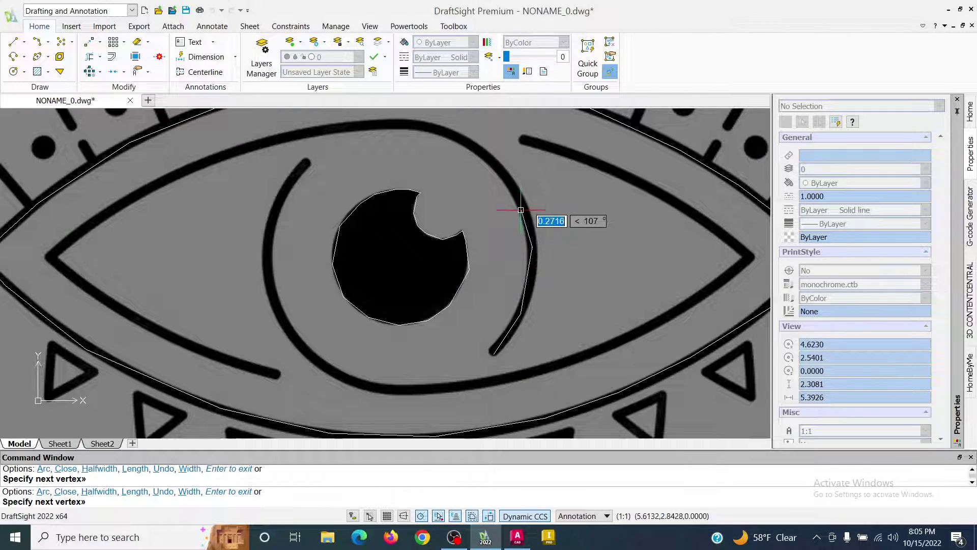
left_click(511, 181)
left_click(475, 145)
left_click(434, 127)
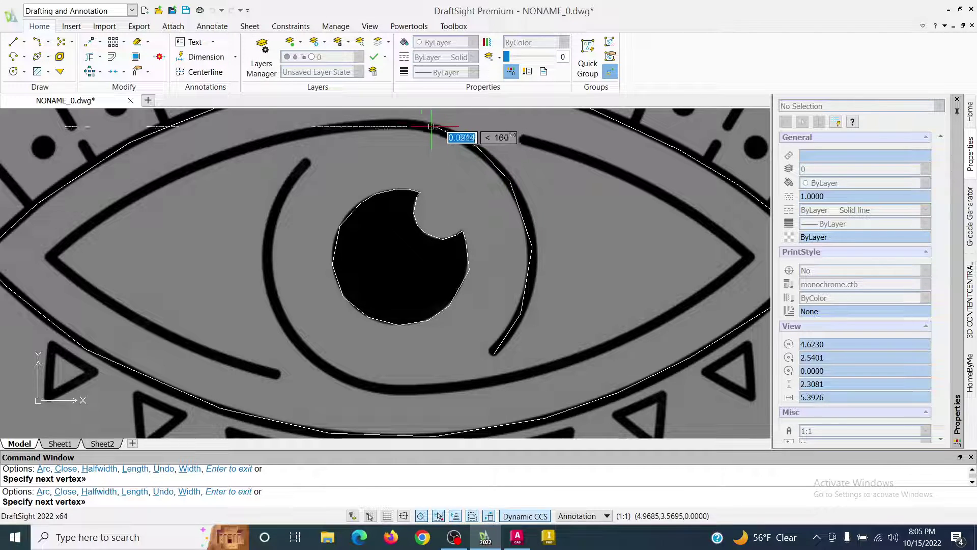
Step: Continue the polyline along the inner upper eyelid to the left corner, back along the inner lower eyelid to its free end, and end it
left_click(360, 125)
left_click(284, 133)
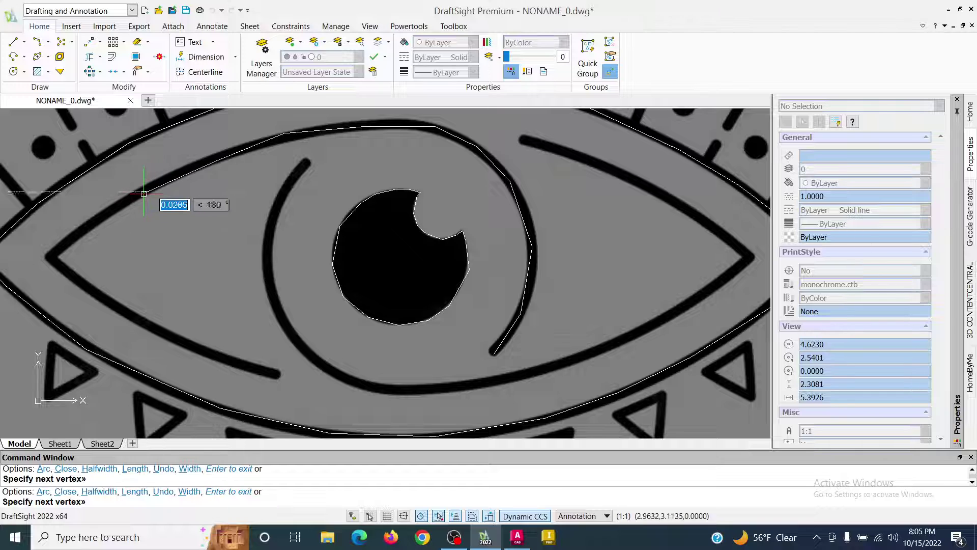
left_click(52, 253)
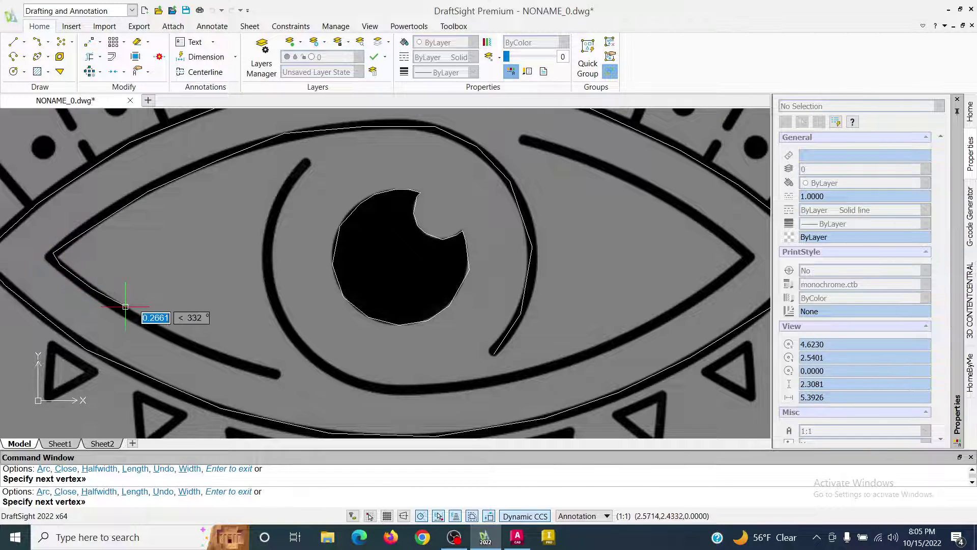
left_click(192, 344)
left_click(276, 371)
key("Escape")
Step: Delete the eye image to inspect the traced outlines on their own, and undo the deletion
scroll(271, 309, "down", 5)
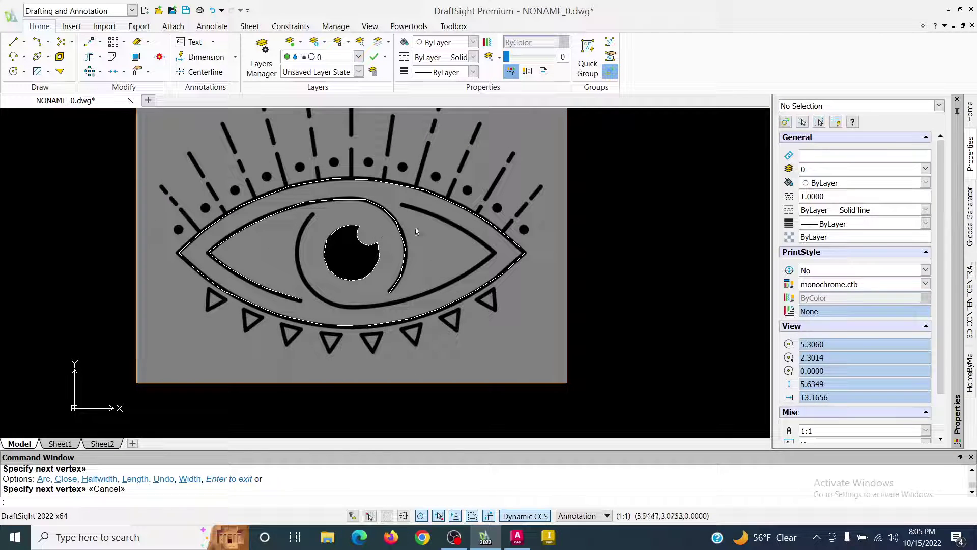
middle_click_drag(414, 224, 508, 313)
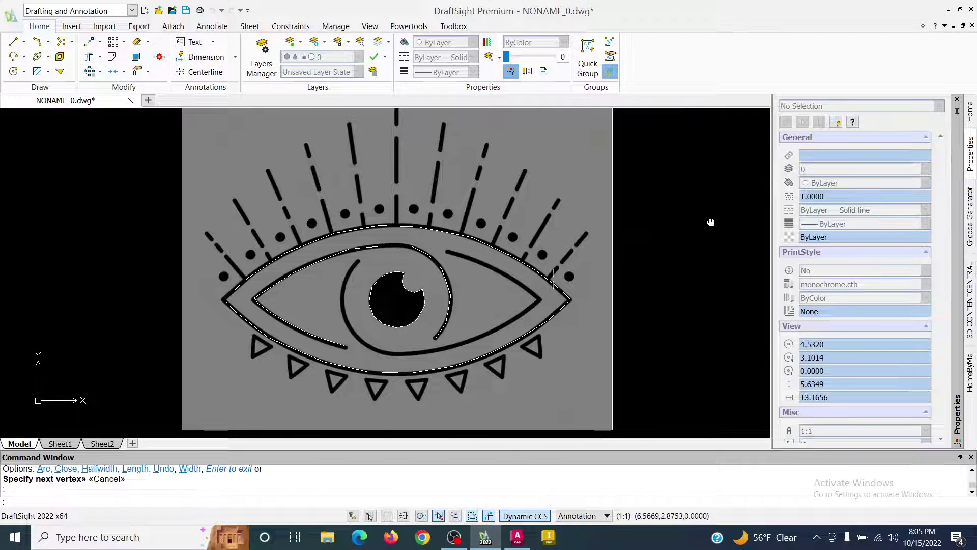
left_click(612, 224)
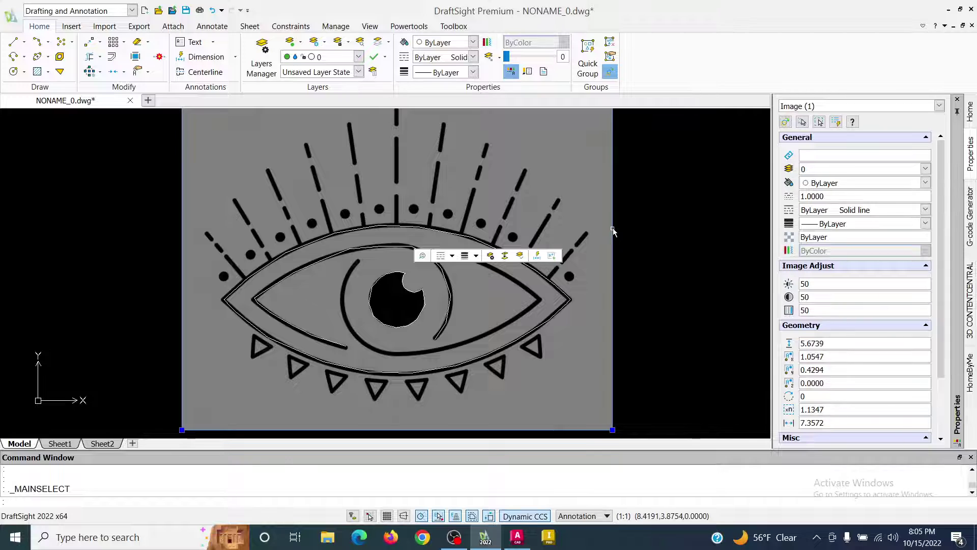
key("Delete")
scroll(350, 289, "up", 3)
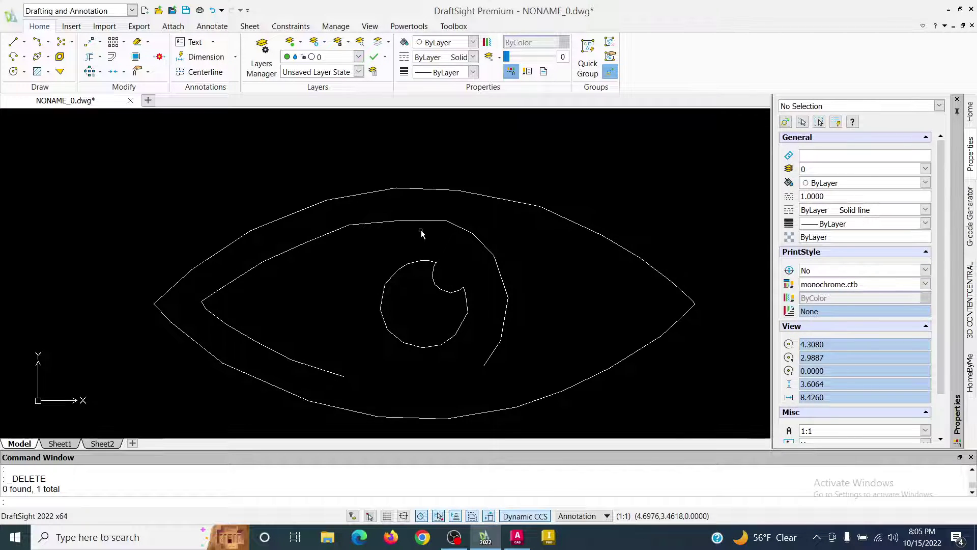
key("ctrl+z")
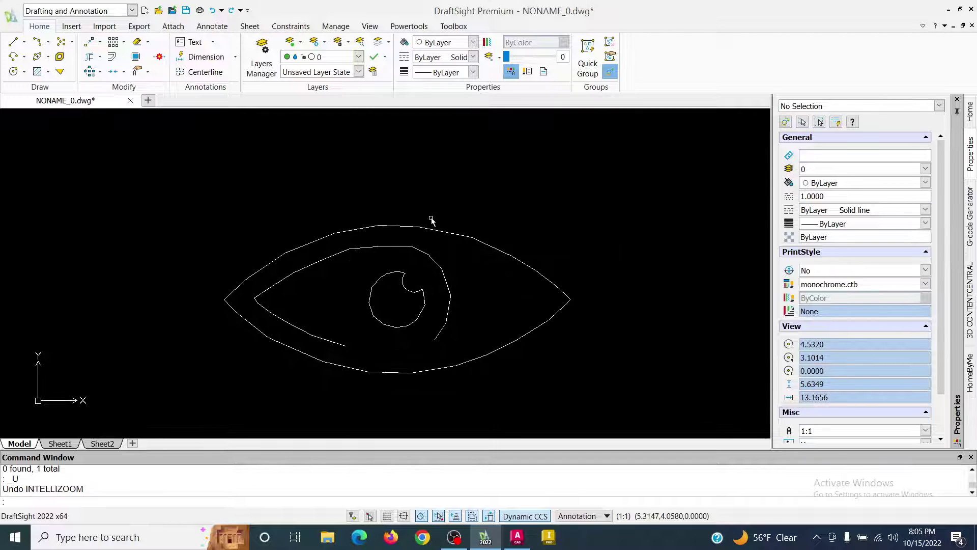
key("ctrl+z")
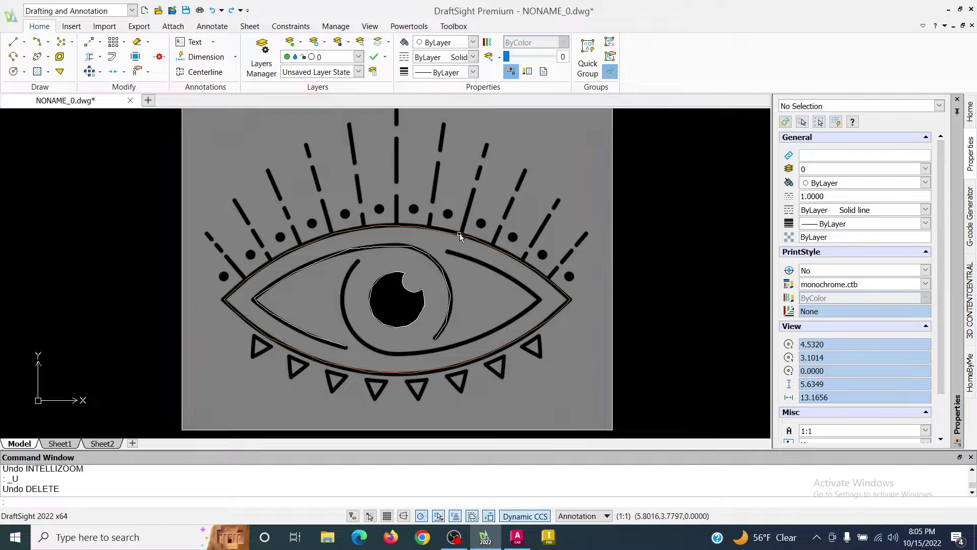
Step: Edit the outer eyelid polyline with PEDIT and smooth it using the Spline option
scroll(339, 224, "up", 1)
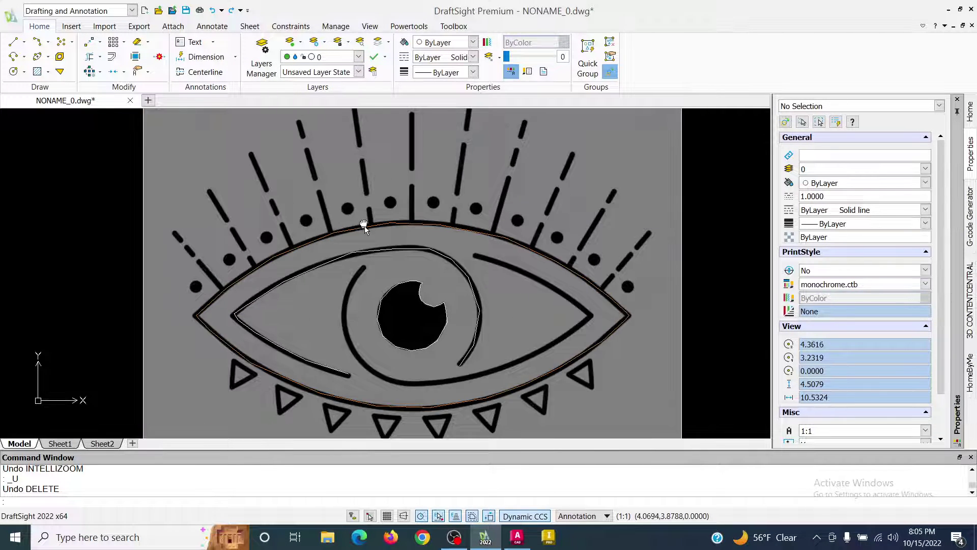
scroll(366, 217, "down", 1)
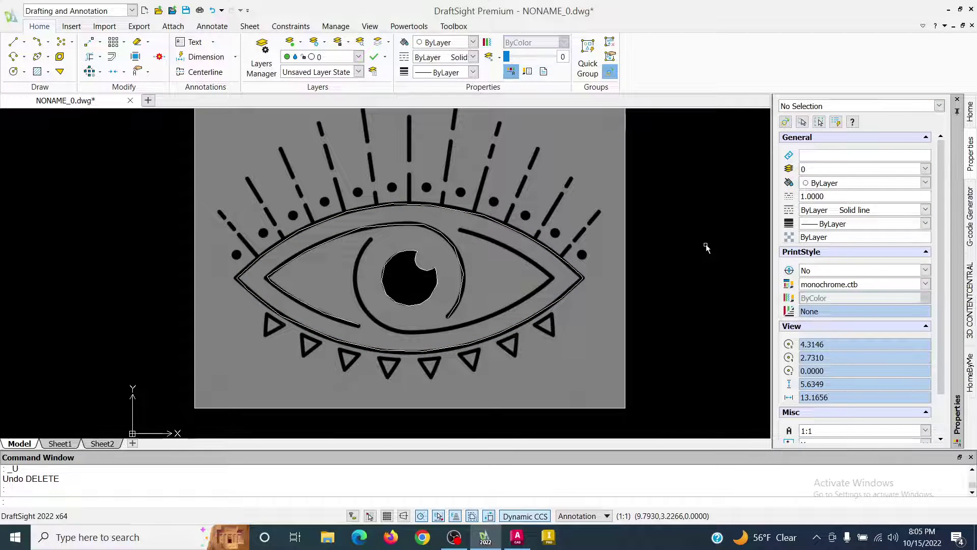
type("PEDIT")
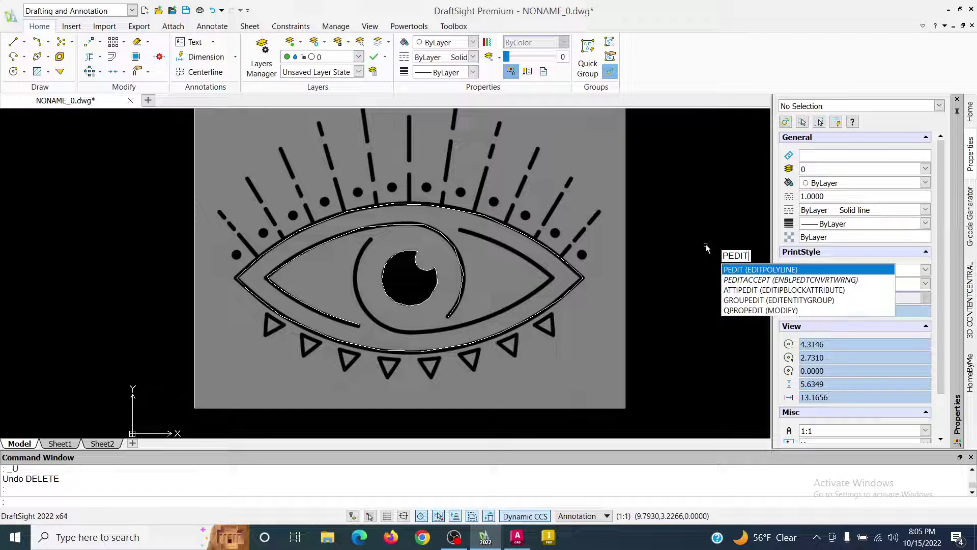
key("Return")
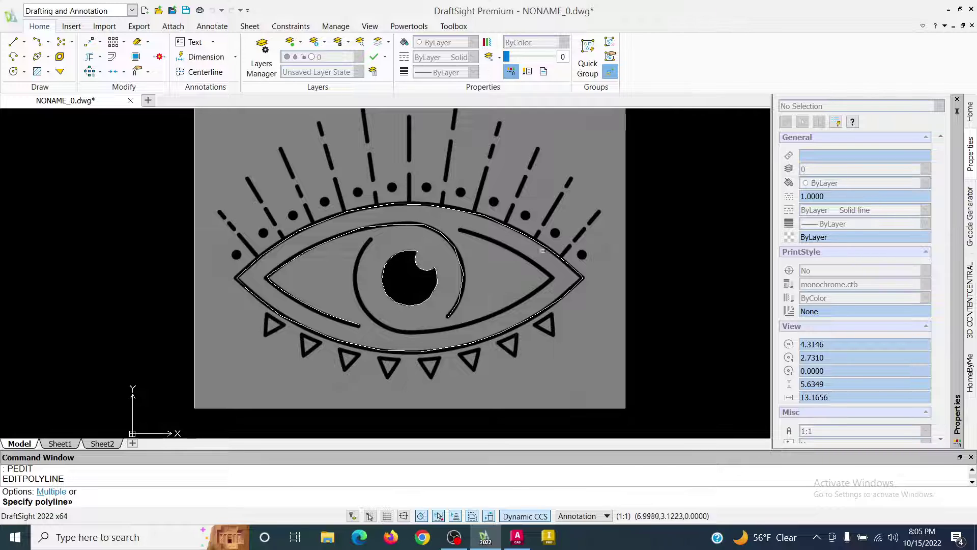
left_click(503, 223)
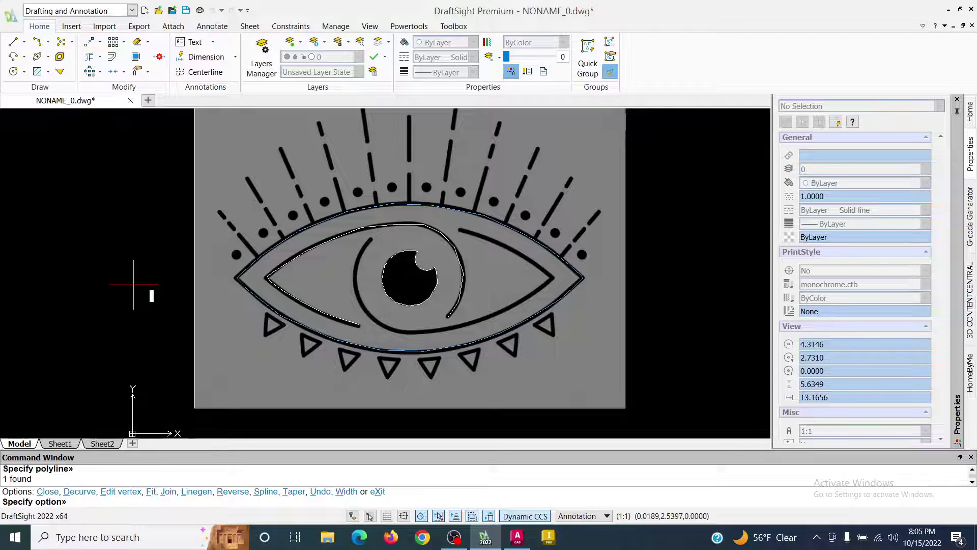
type("s")
key("Return")
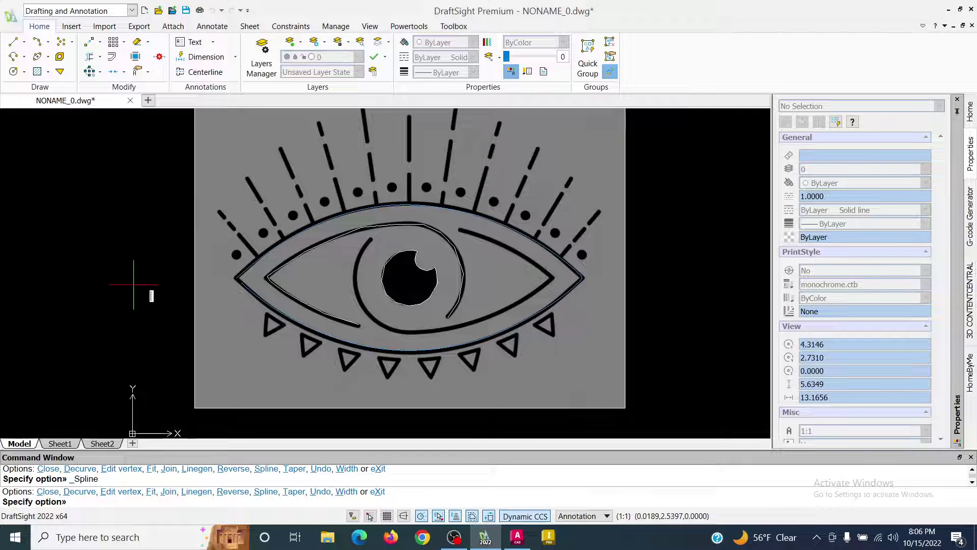
Step: Close the outer eyelid polyline with the Close option and end the polyline edit
type("c")
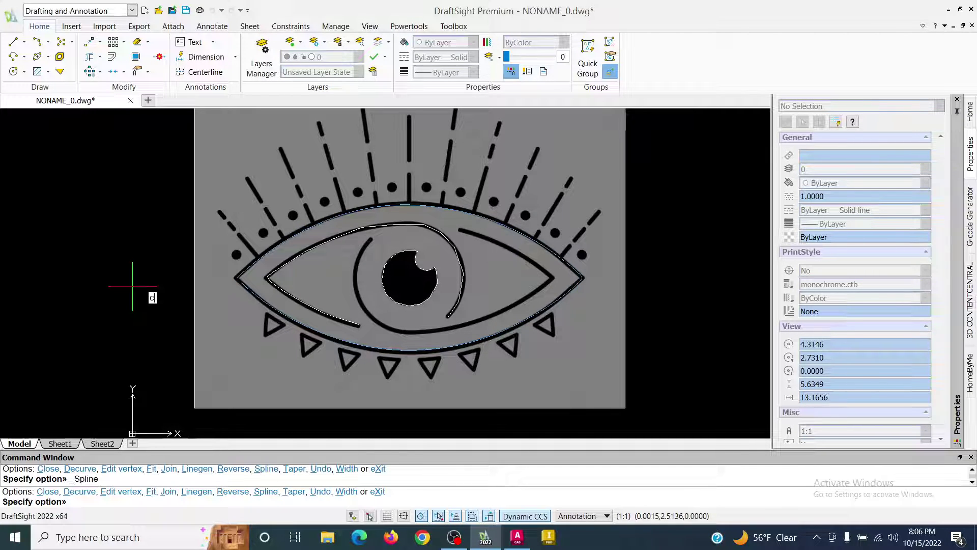
key("Return")
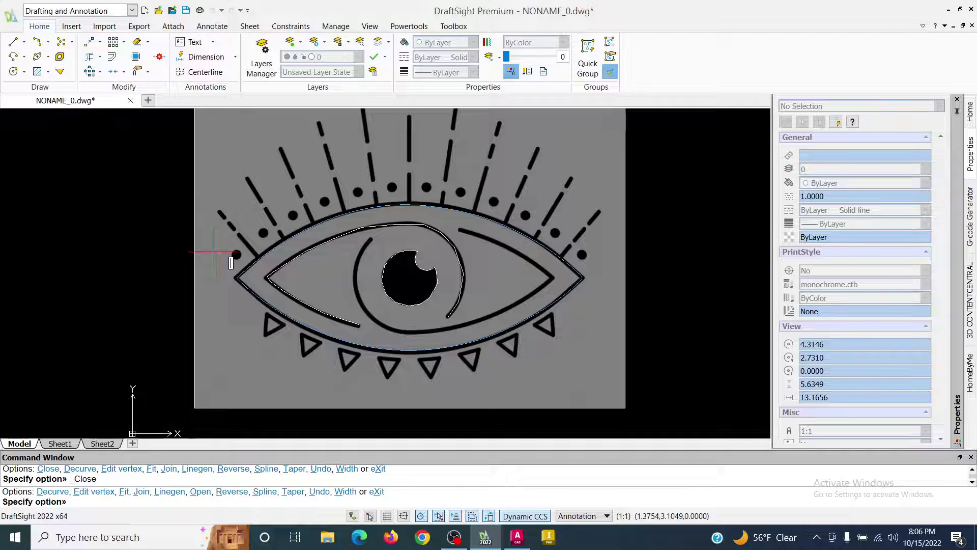
key("Escape")
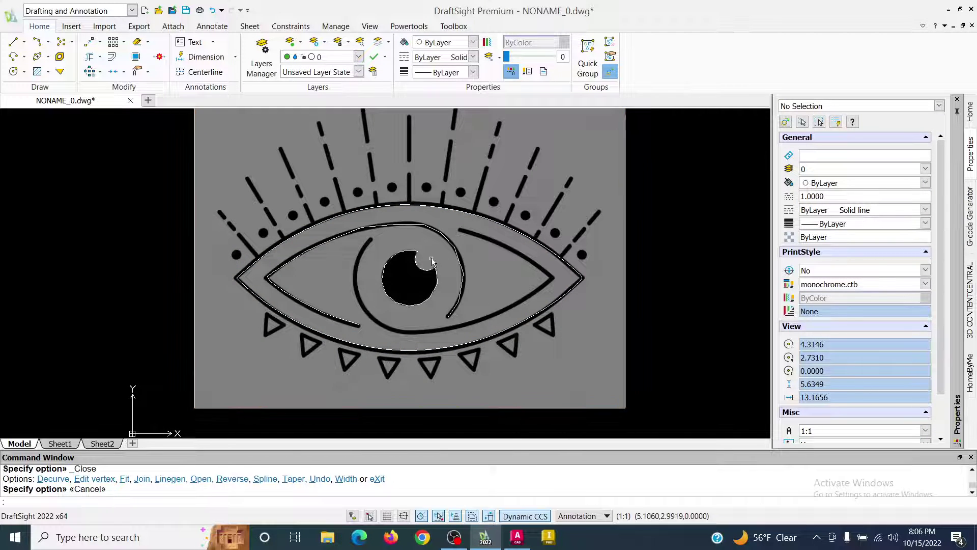
Step: Edit the pupil outline polyline with PEDIT and smooth it using the Spline option
scroll(431, 260, "up", 3)
scroll(408, 319, "up", 1)
scroll(401, 322, "up", 1)
scroll(585, 288, "up", 1)
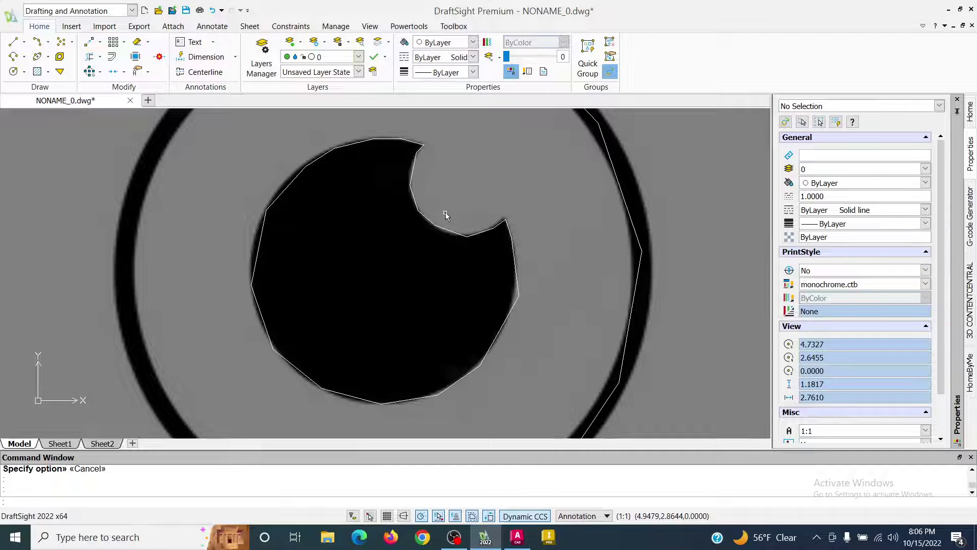
type("Pedit")
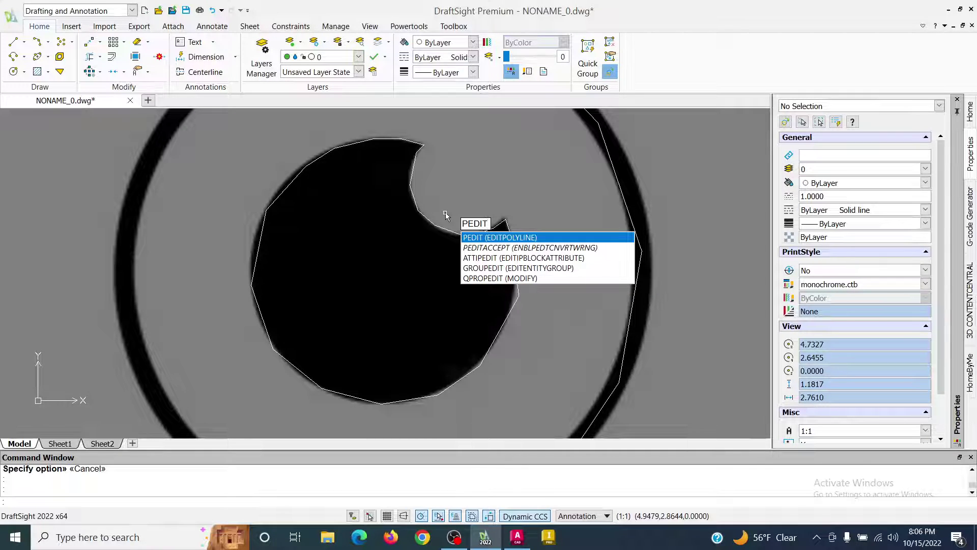
key("Return")
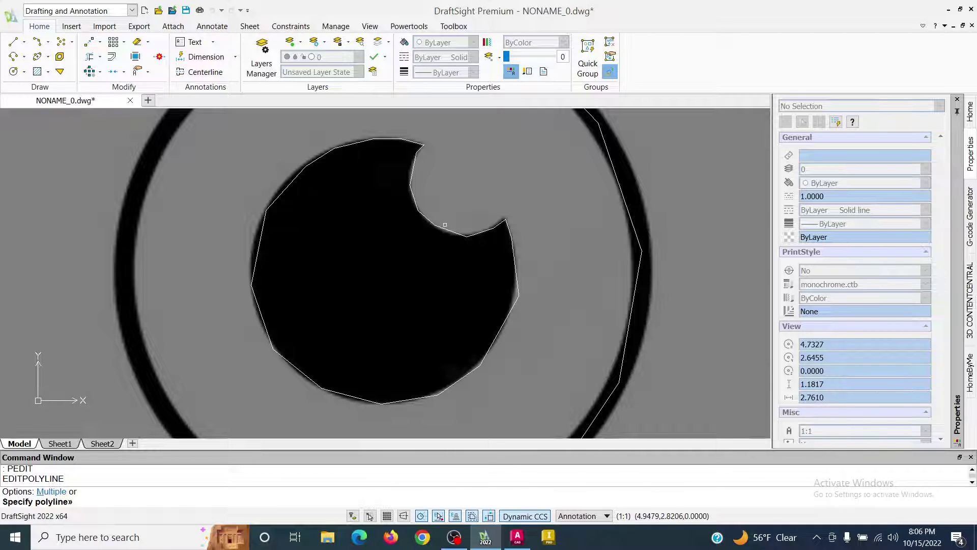
left_click(445, 229)
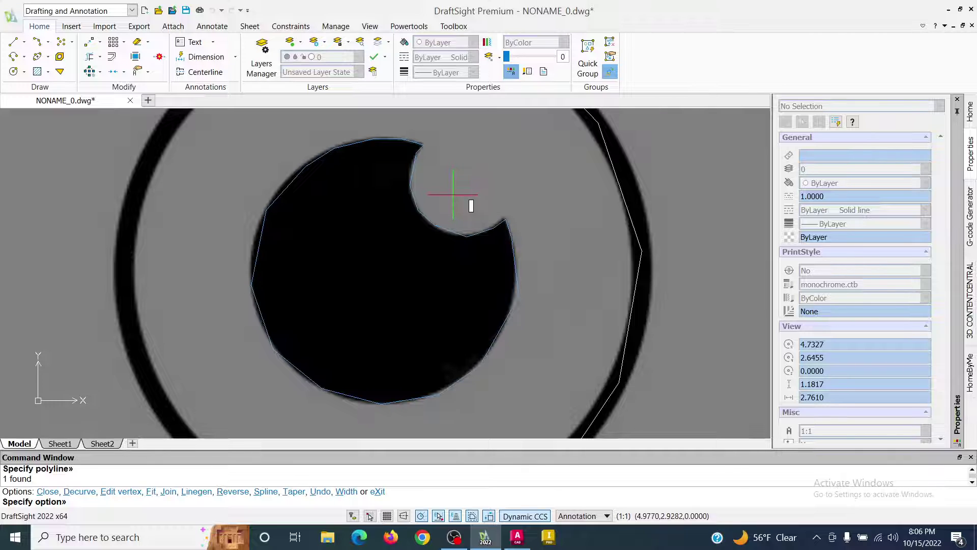
type("s")
key("Return")
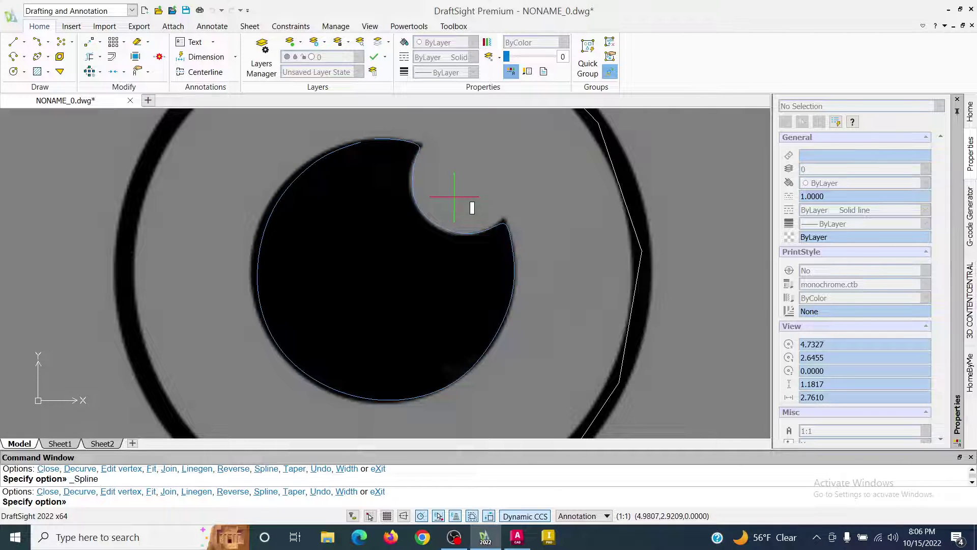
Step: Close the gap at the top of the pupil curve with the Close option and end the polyline edit
scroll(382, 112, "up", 4)
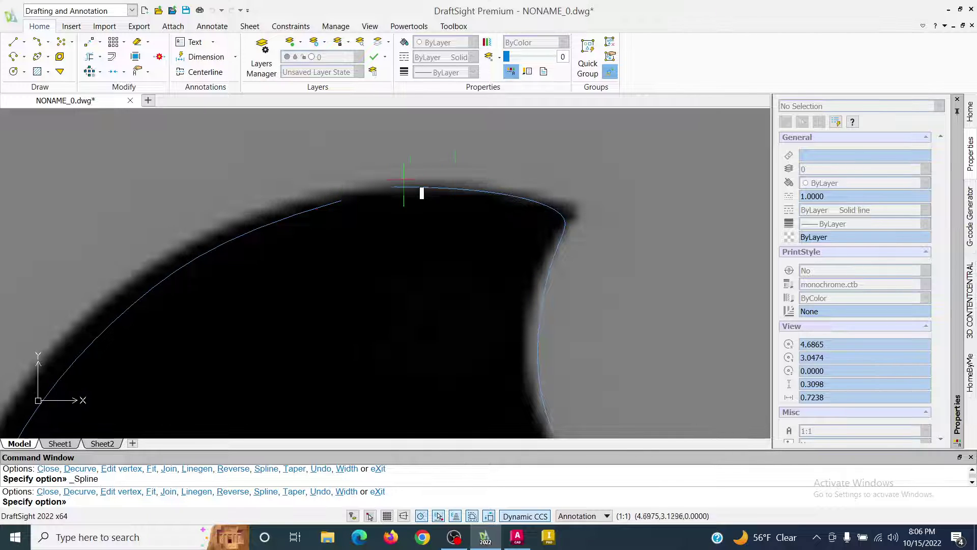
scroll(365, 206, "down", 1)
scroll(365, 206, "down", 6)
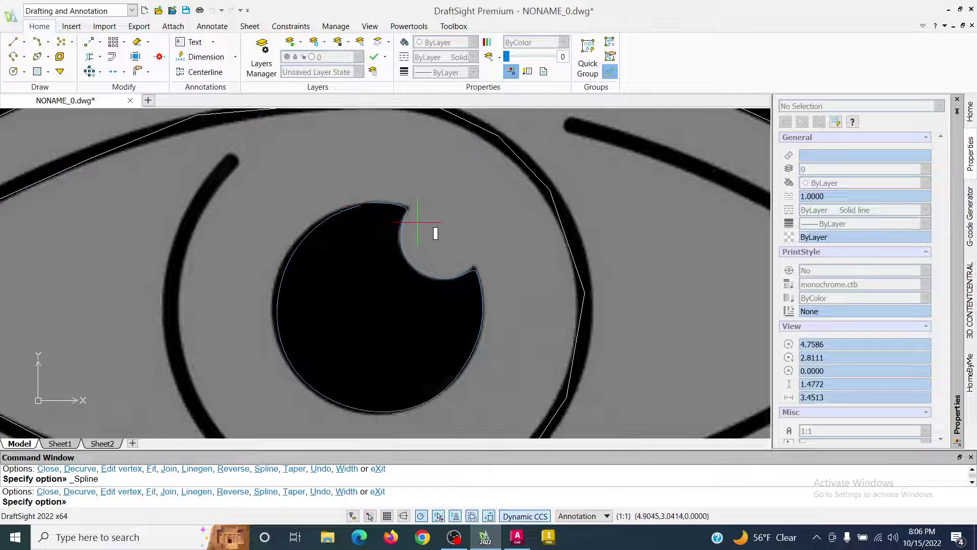
scroll(280, 163, "up", 6)
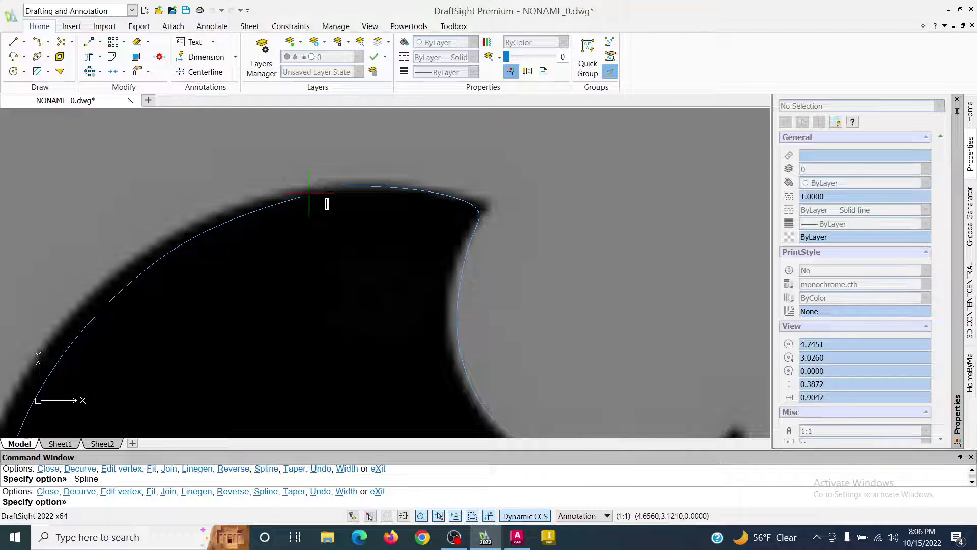
key("Return")
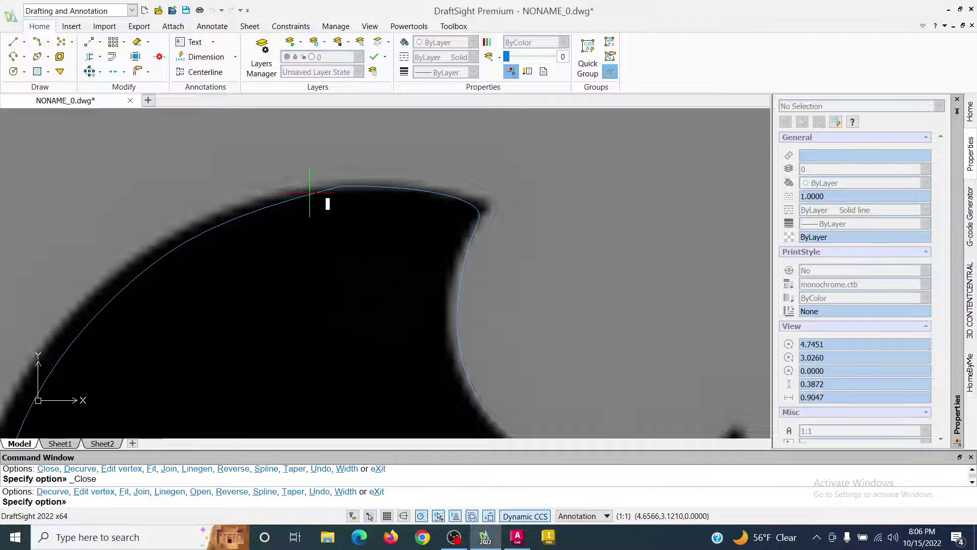
scroll(387, 243, "down", 3)
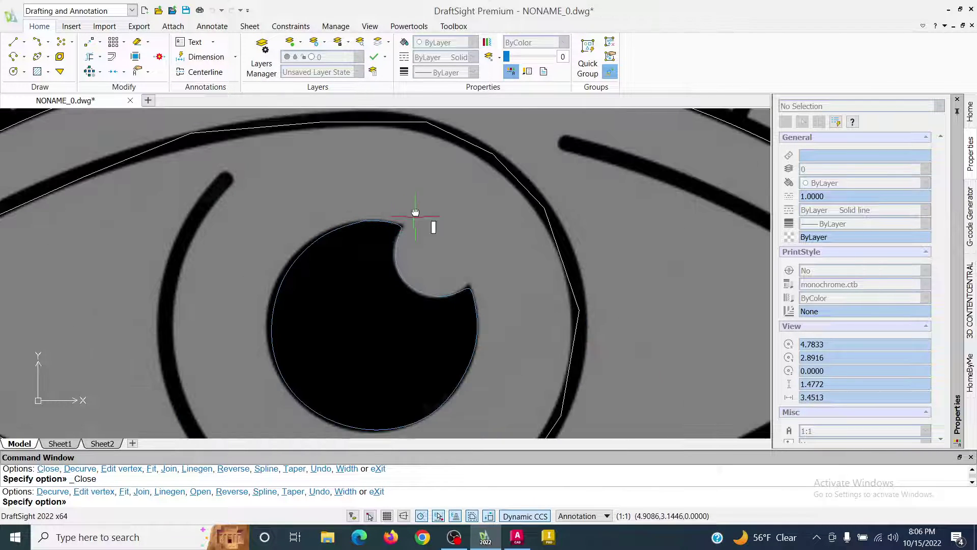
middle_click_drag(493, 153, 492, 163)
key("Escape")
Step: Edit the polyline along the inner eyelid and iris with PEDIT and smooth it using the Spline option
scroll(442, 223, "down", 4)
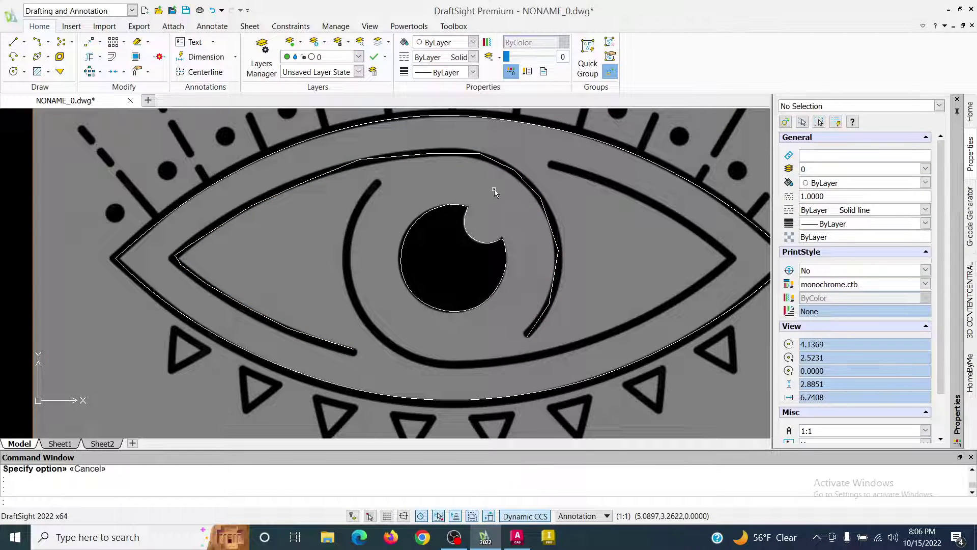
type("PEDIT")
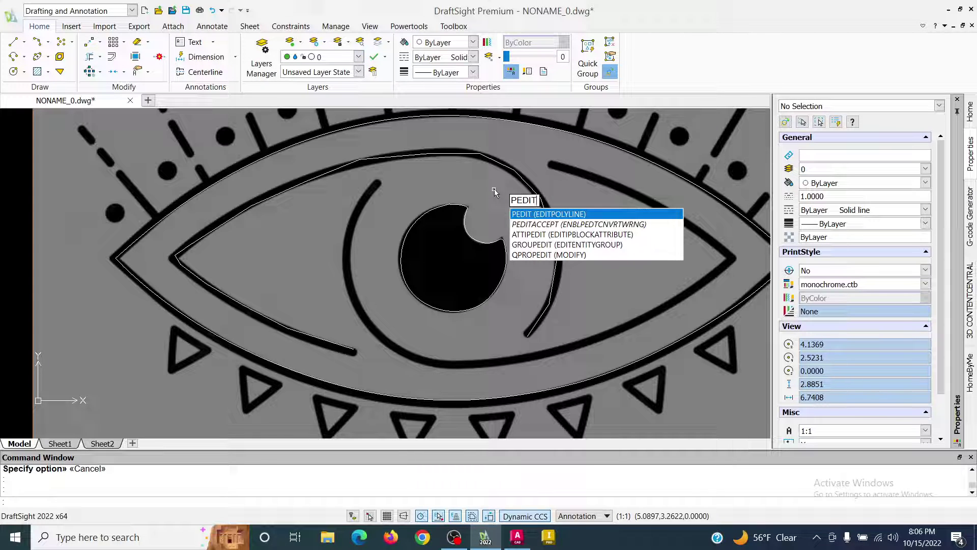
key("Return")
left_click(492, 173)
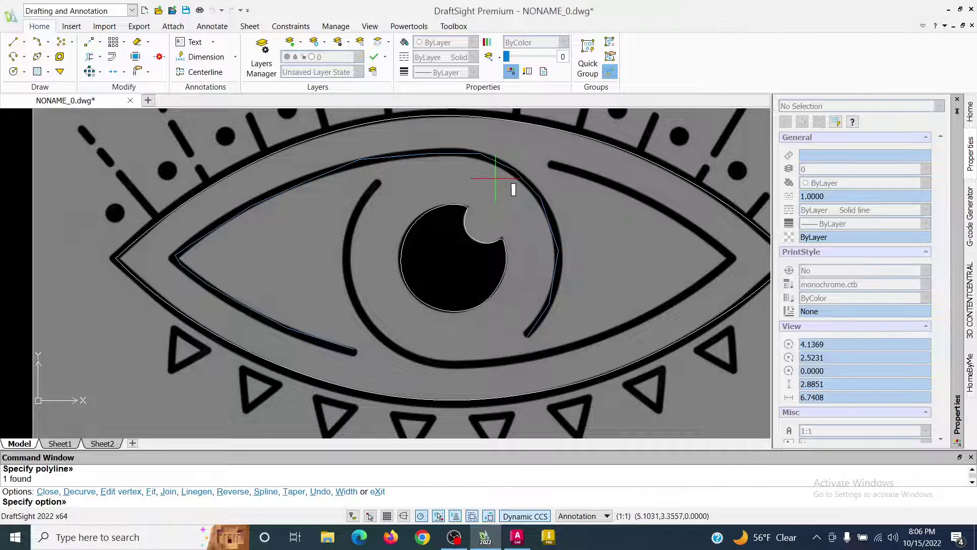
key("Return")
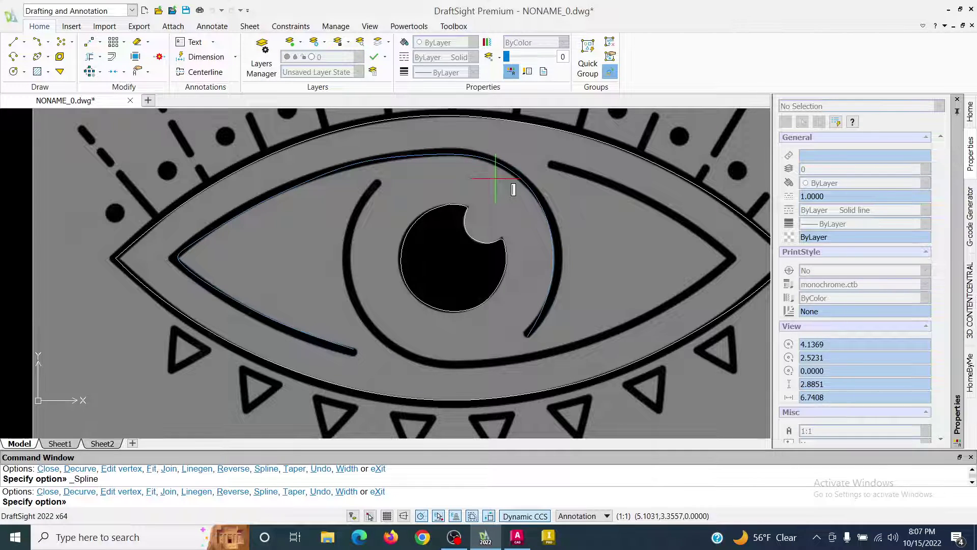
key("Escape")
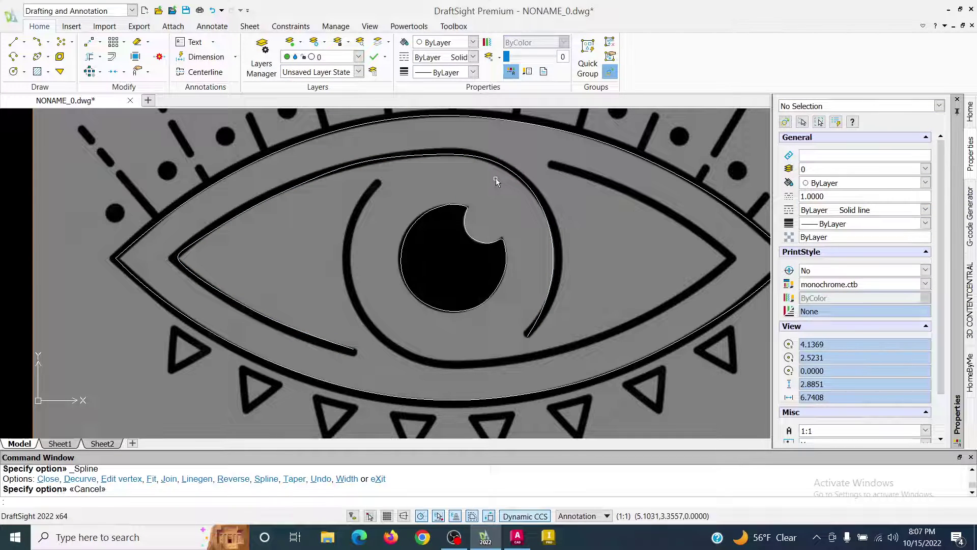
Step: Stretch three vertices on the left and upper-left side of the pupil curve outward to match the pupil edge in the image
scroll(513, 187, "down", 2)
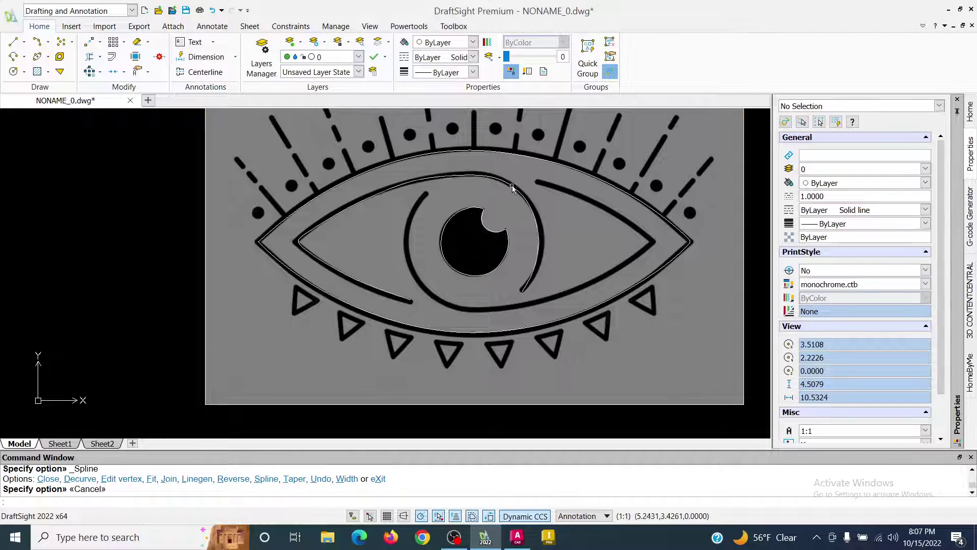
scroll(451, 249, "up", 1)
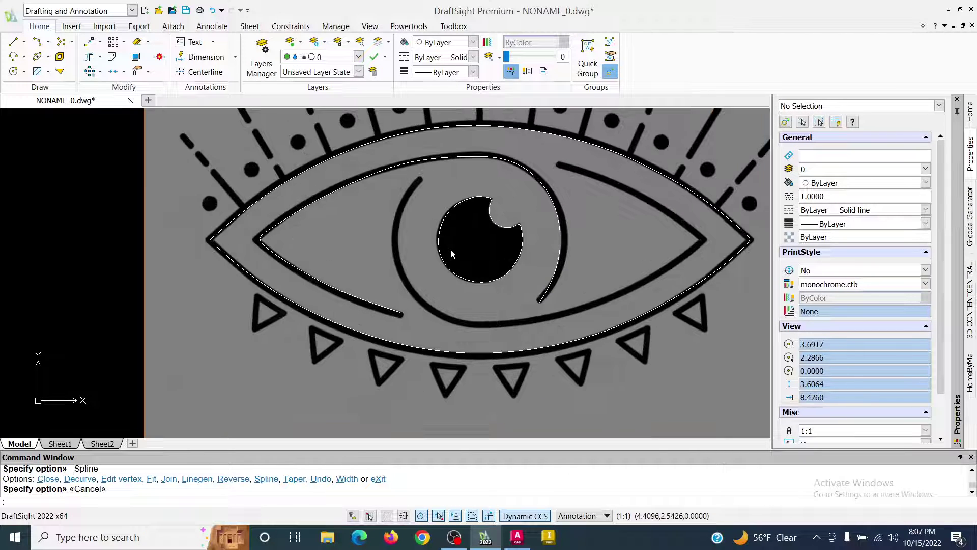
scroll(451, 250, "up", 5)
left_click(455, 218)
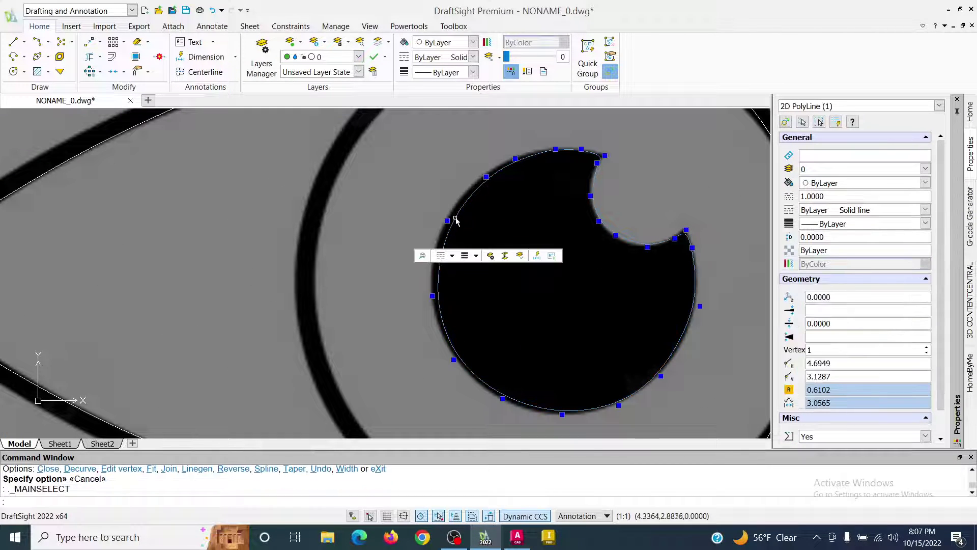
left_click(433, 296)
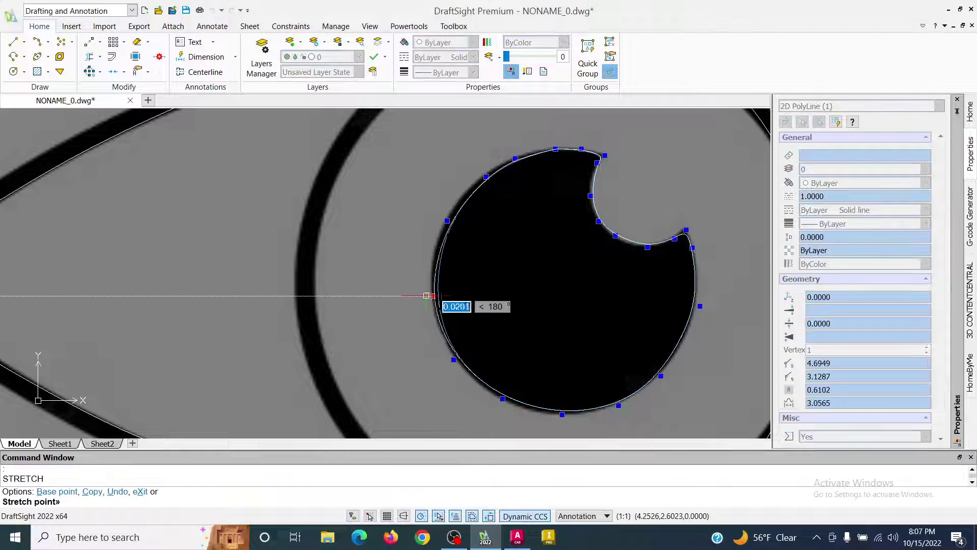
left_click(421, 291)
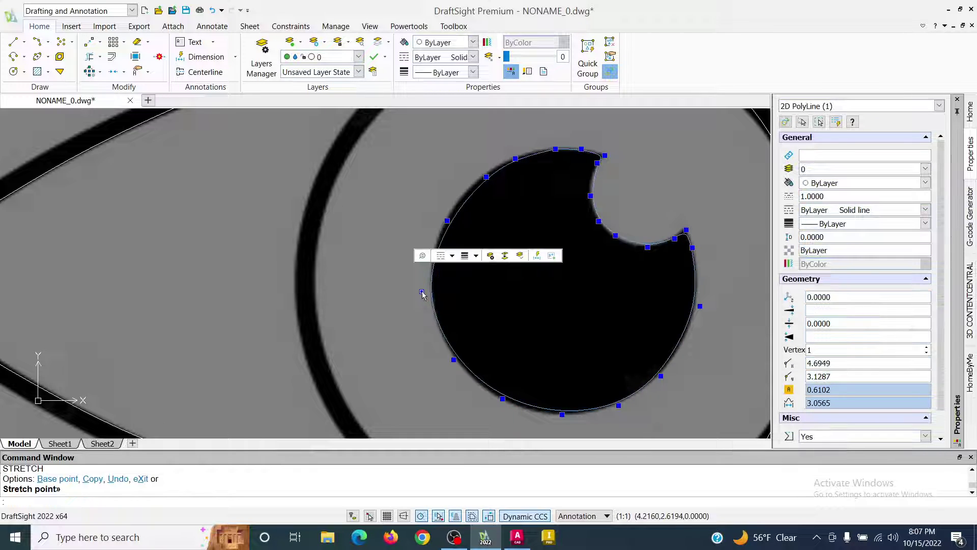
left_click(443, 211)
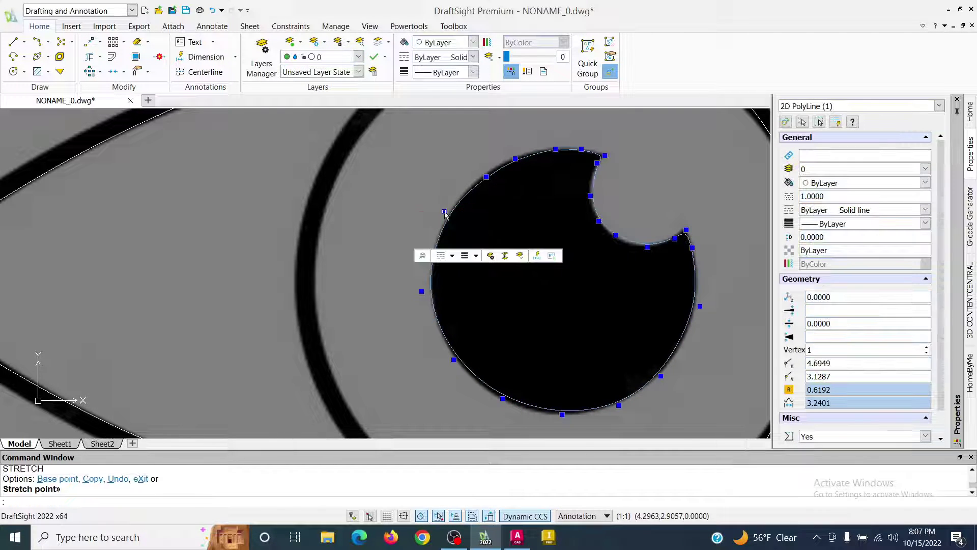
left_click(485, 176)
left_click(484, 171)
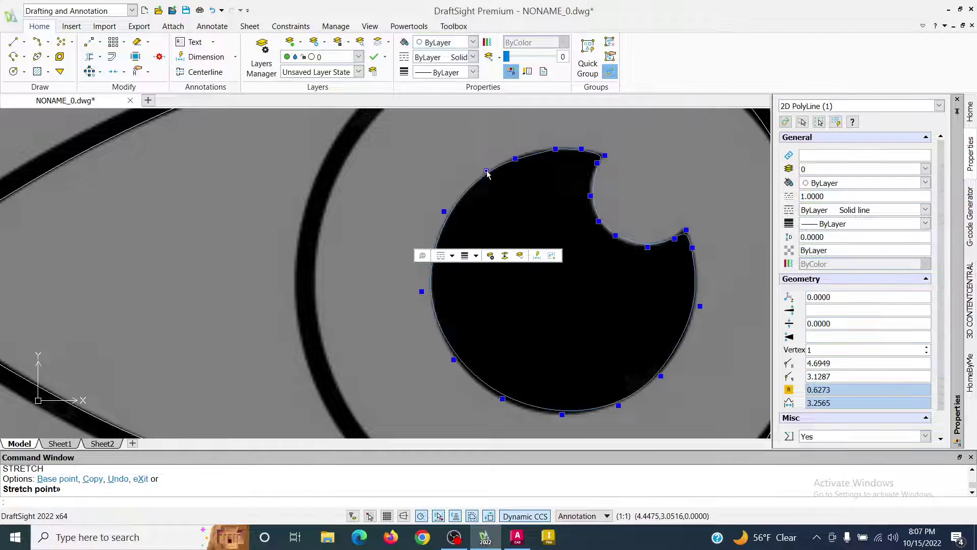
scroll(542, 275, "down", 1)
scroll(542, 274, "down", 3)
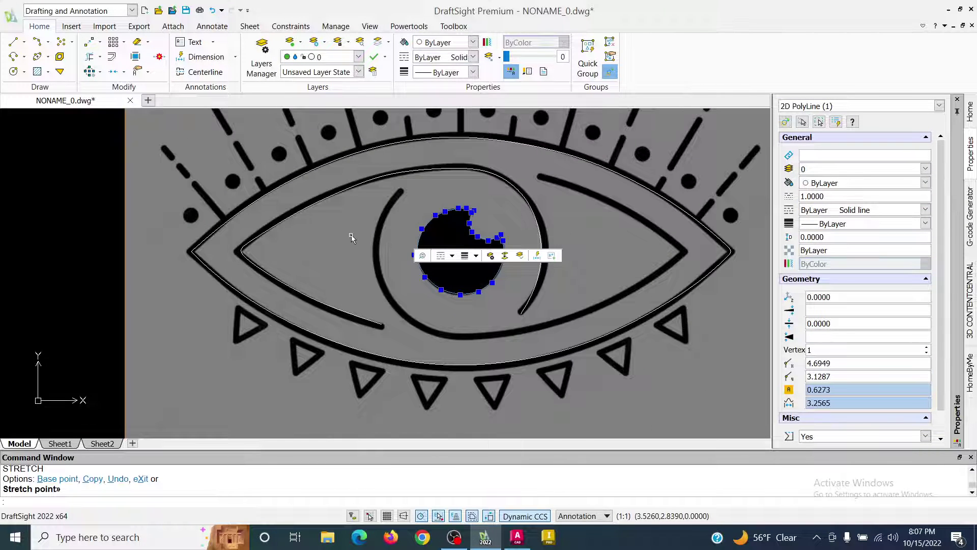
key("Escape")
Step: Explode the outer eyelid curve into separate line segments and check one segment near its upper right side
scroll(575, 262, "up", 1)
scroll(534, 288, "down", 1)
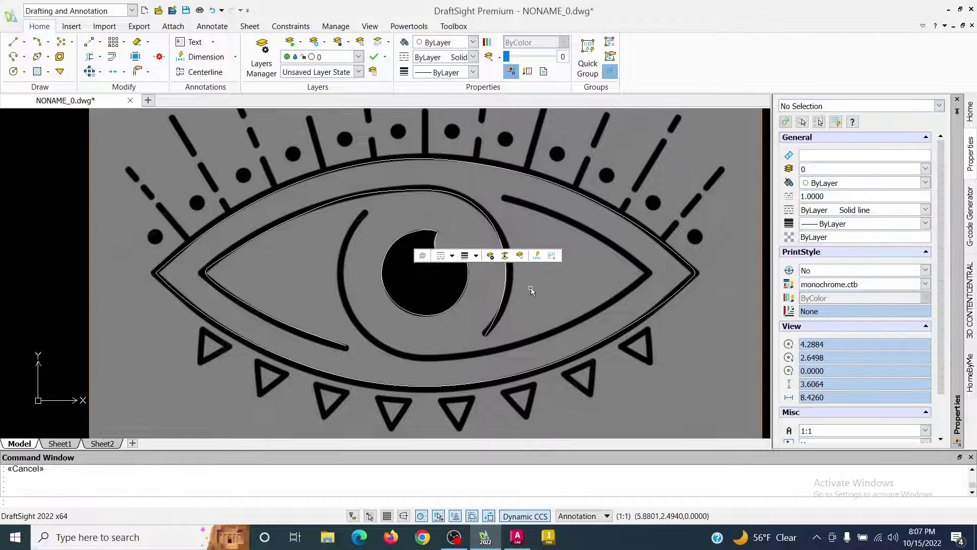
scroll(661, 259, "down", 1)
scroll(702, 244, "up", 1)
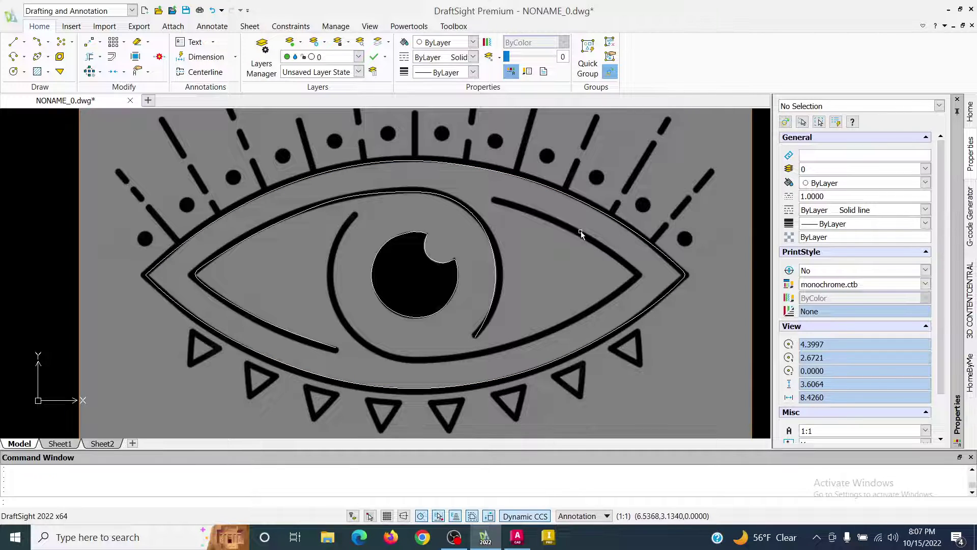
left_click(575, 200)
type("ex")
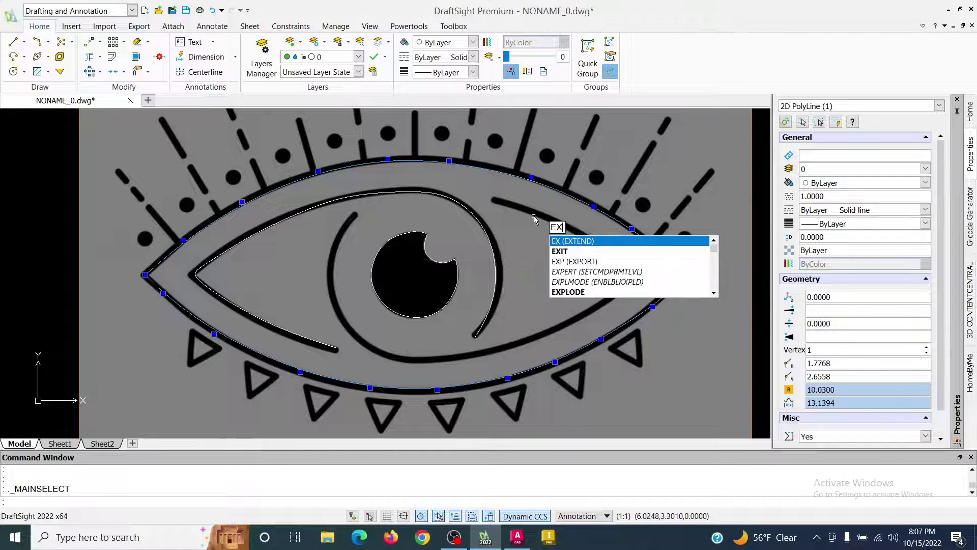
type("PLODE")
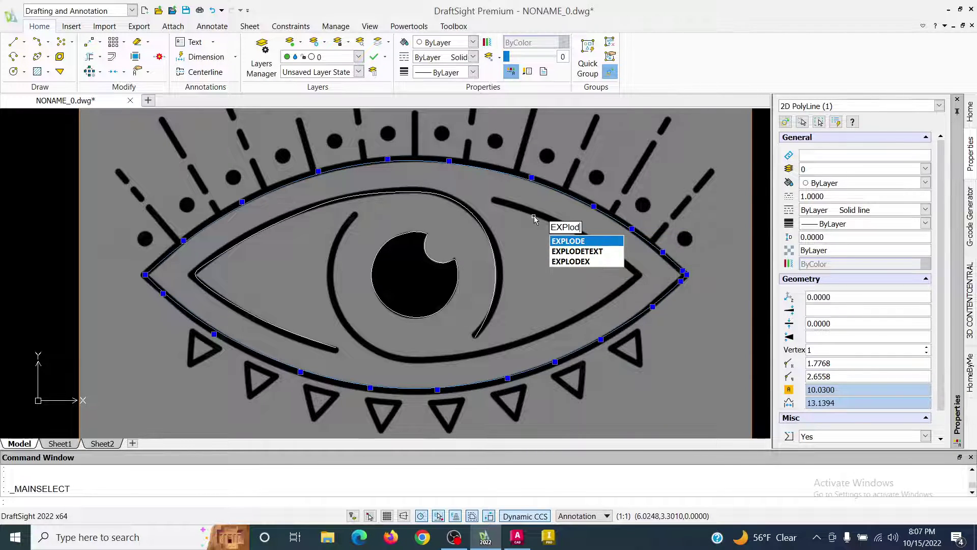
key("Return")
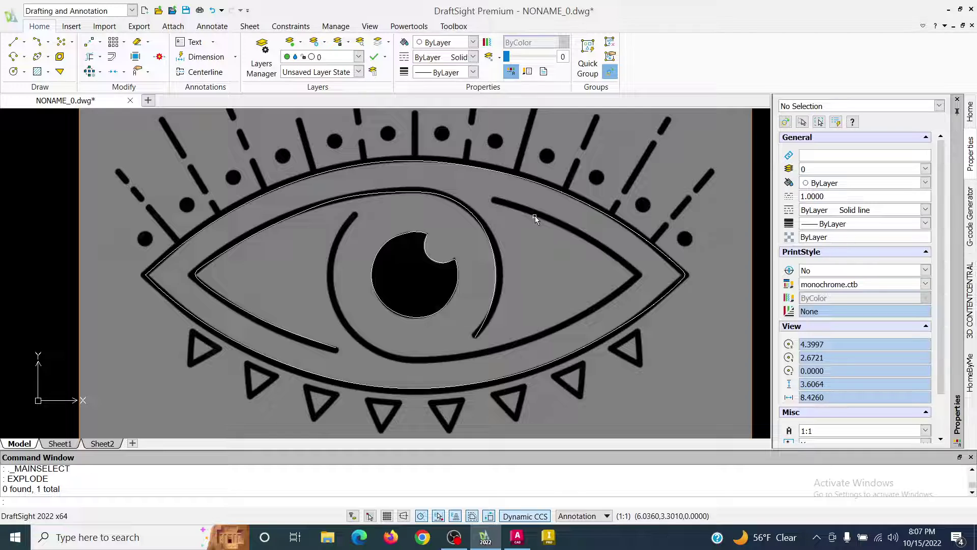
scroll(649, 170, "up", 7)
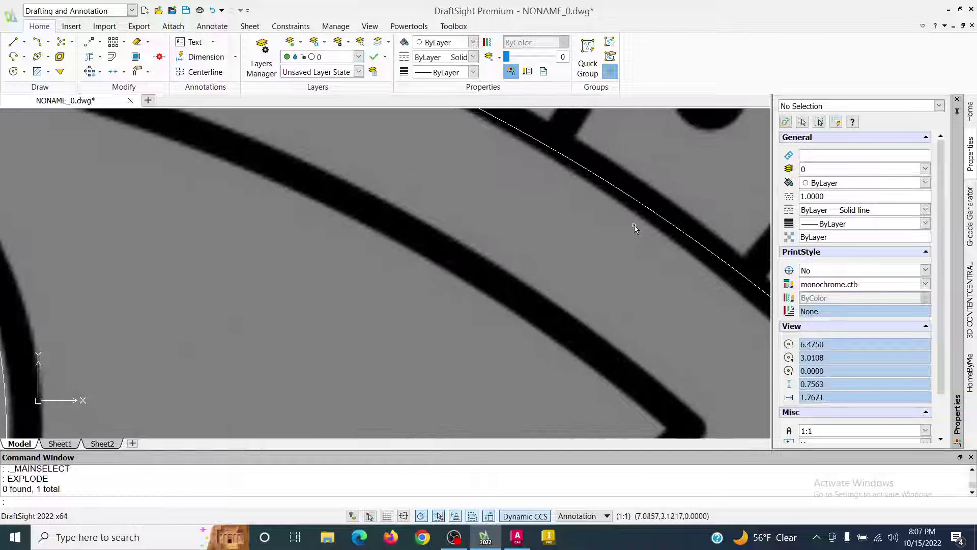
left_click(649, 209)
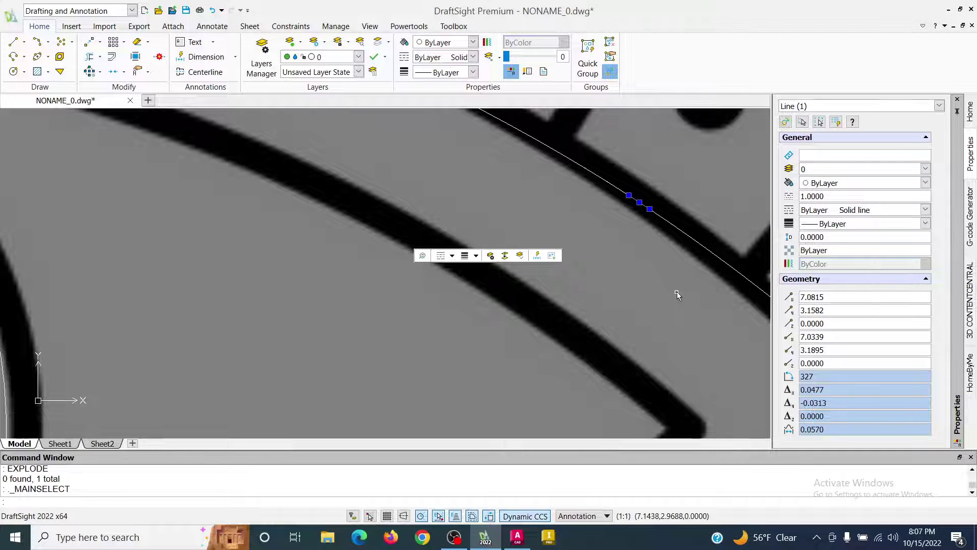
key("Escape")
scroll(596, 246, "down", 7)
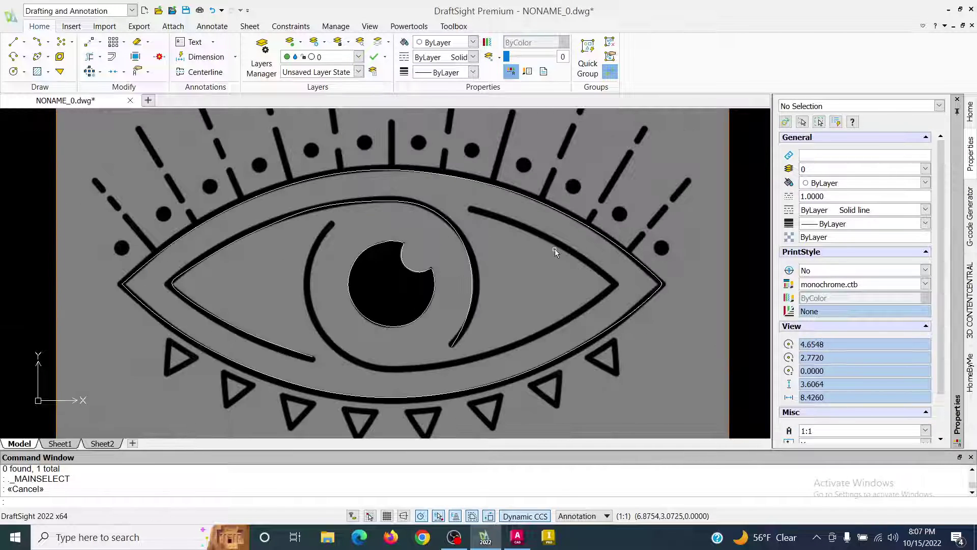
Step: Explode the inner eyelid and iris curve and the pupil curve into separate line segments
left_click(461, 243)
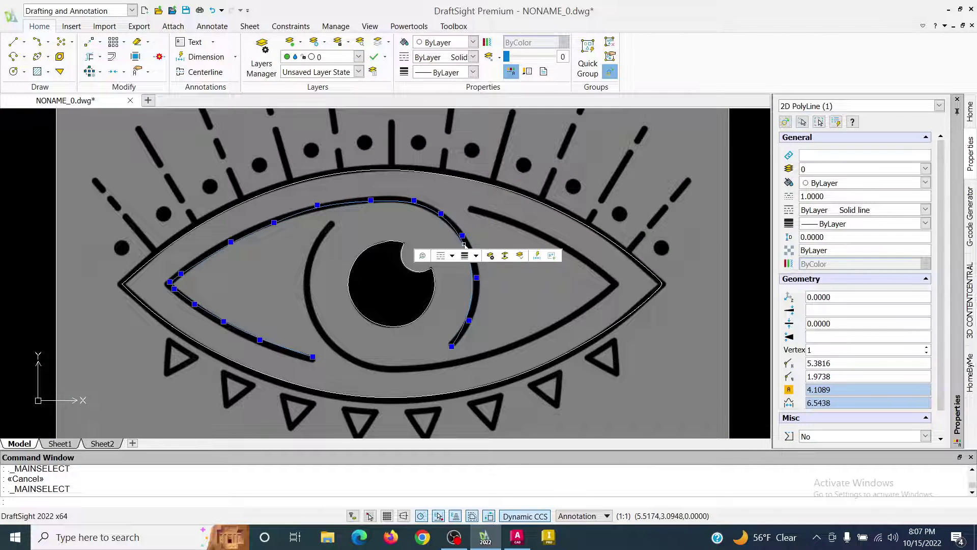
type("explode")
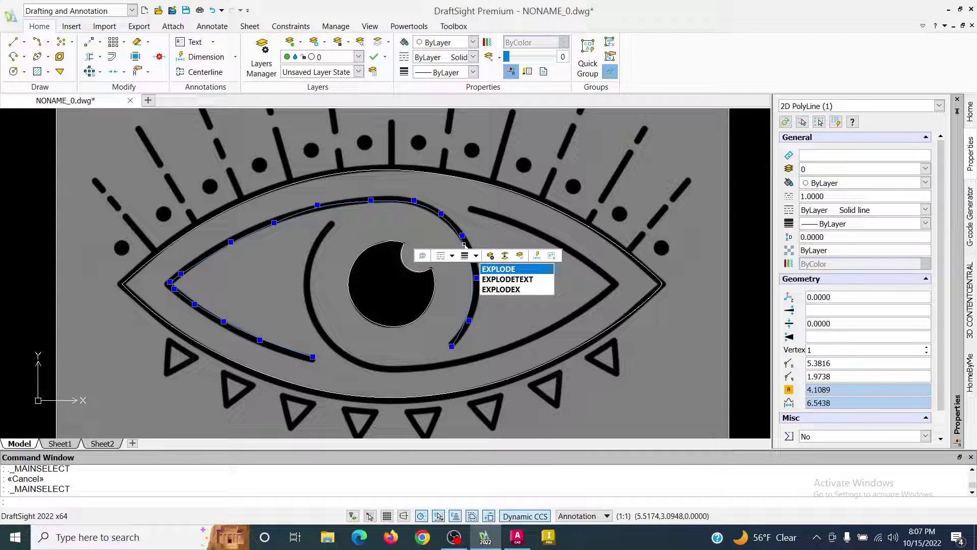
key("Return")
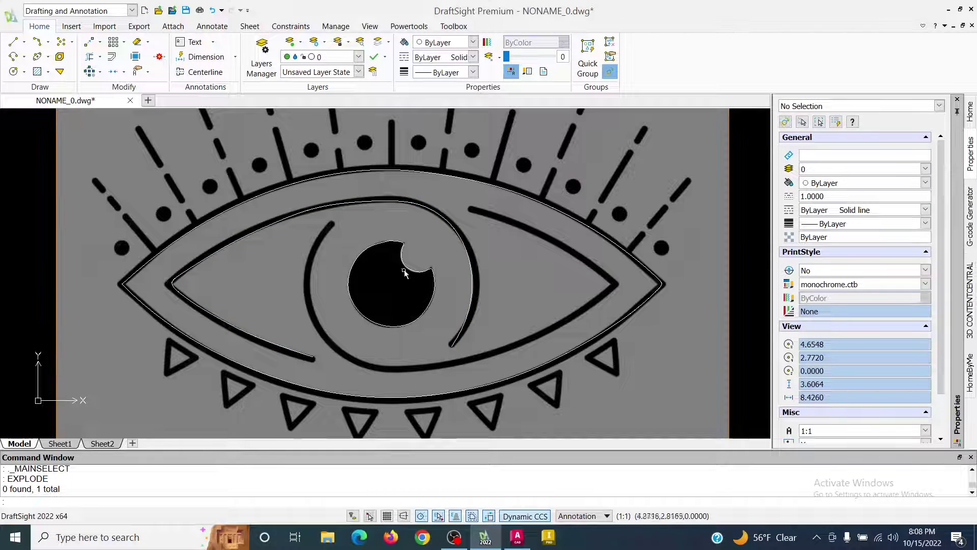
left_click(403, 269)
type("Explo")
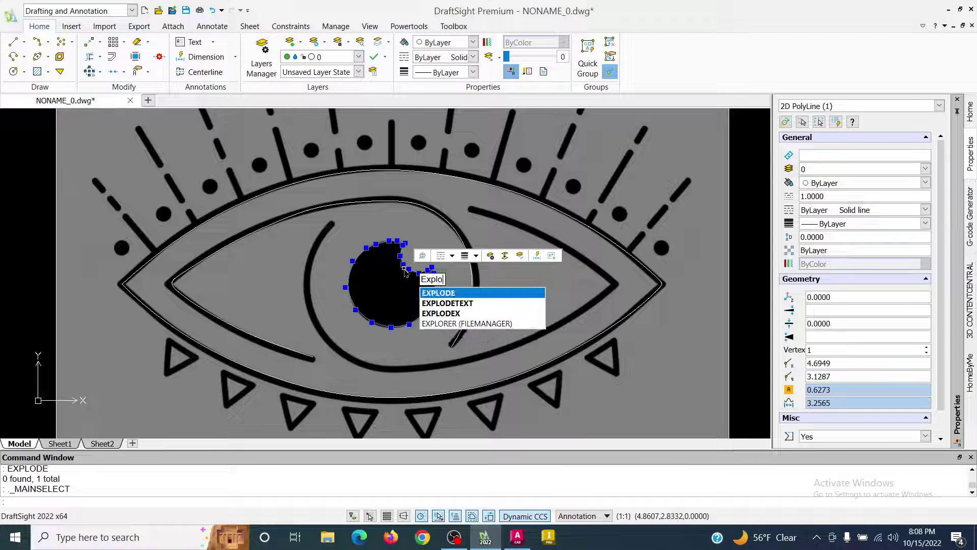
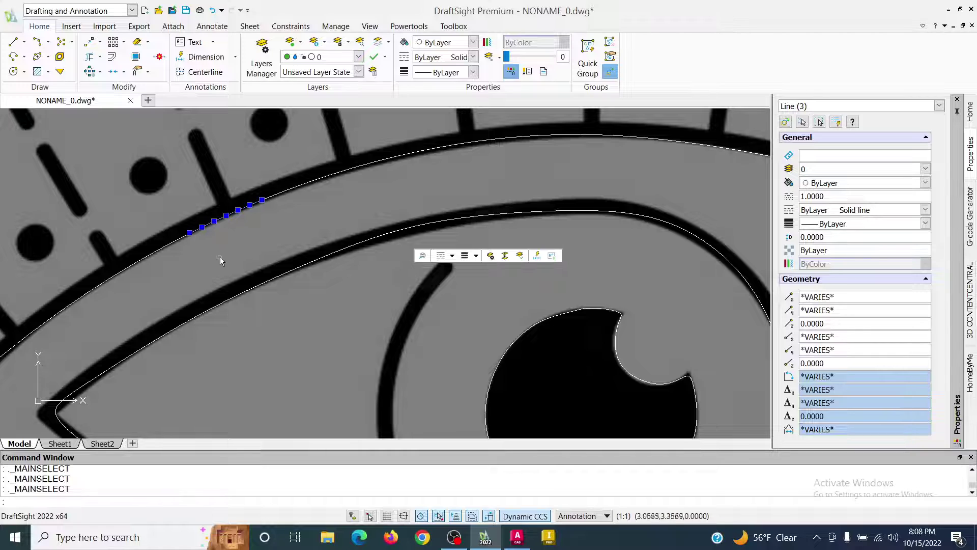
scroll(223, 259, "down", 1)
scroll(223, 257, "down", 2)
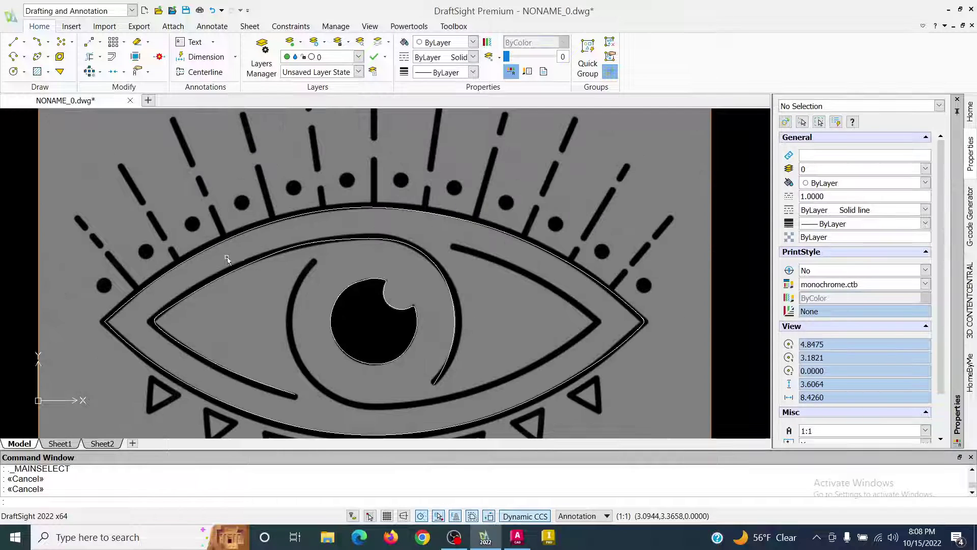
scroll(346, 237, "down", 1)
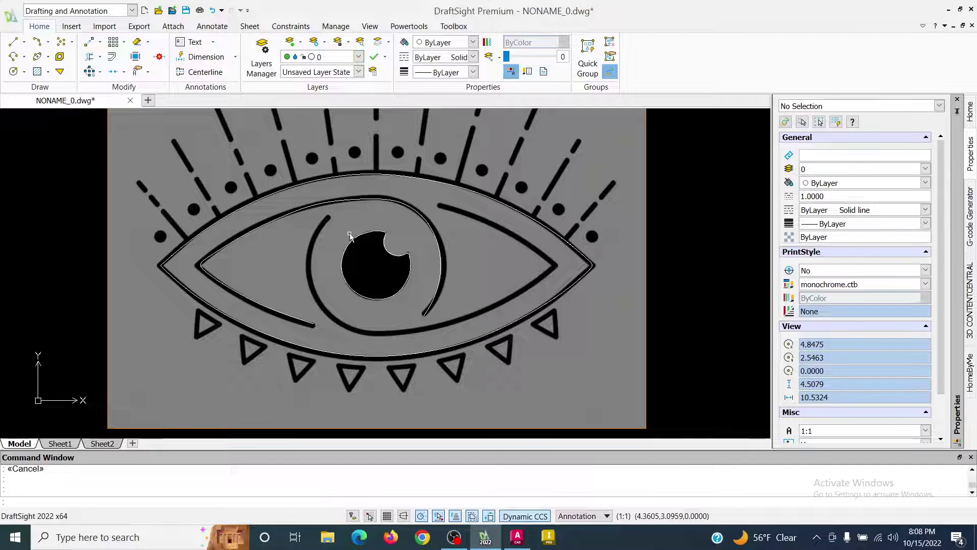
Step: Weld all segments of the pupil outline into one polyline and check it by selecting the outline
scroll(350, 236, "up", 5)
middle_click_drag(392, 259, 376, 196)
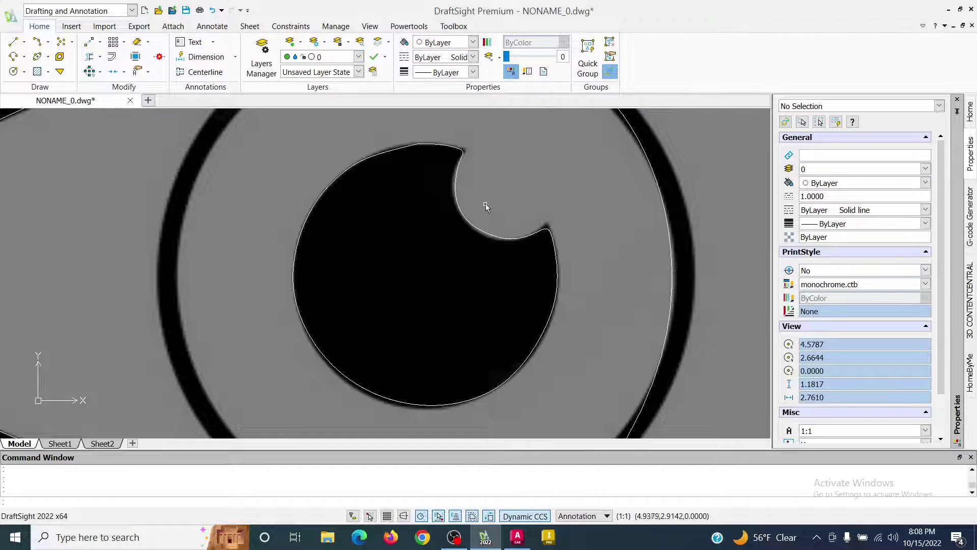
type("weld")
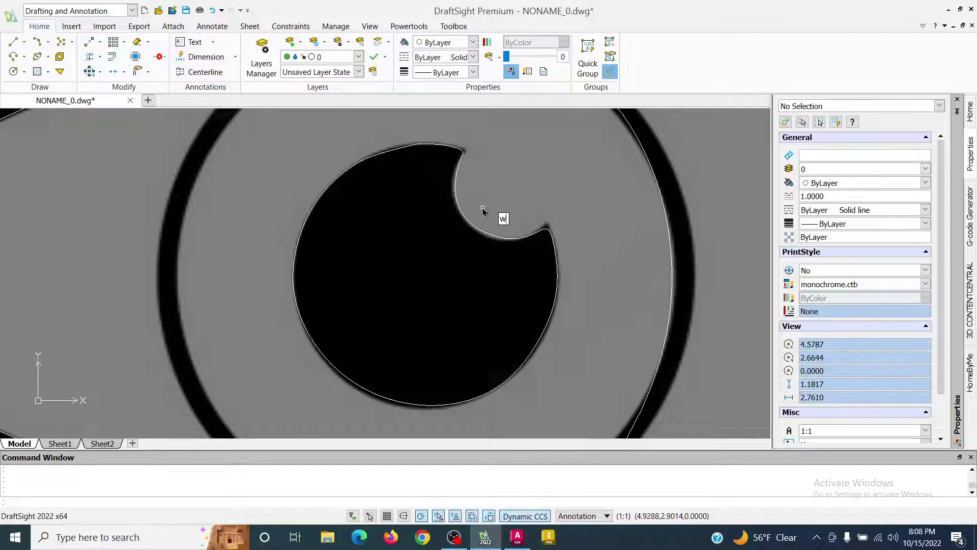
key("Return")
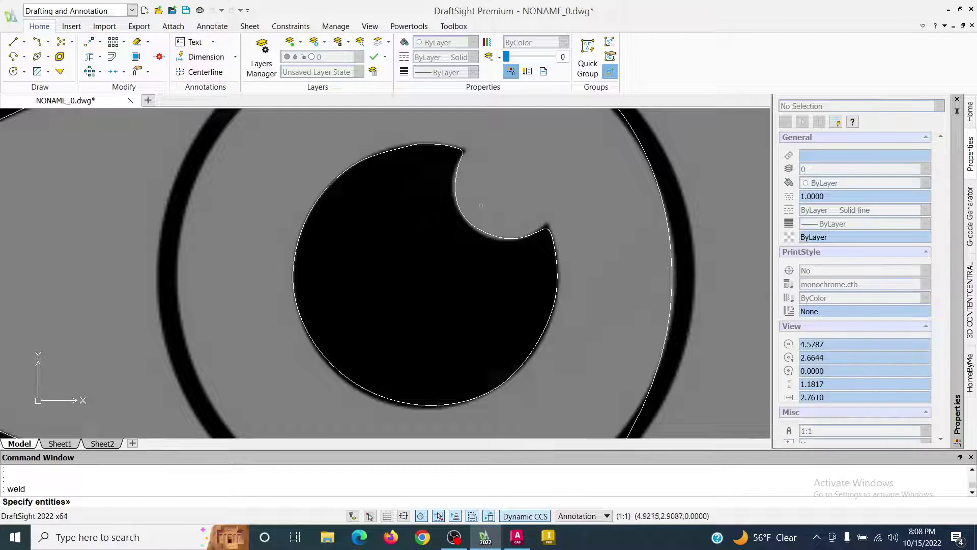
left_click(458, 207)
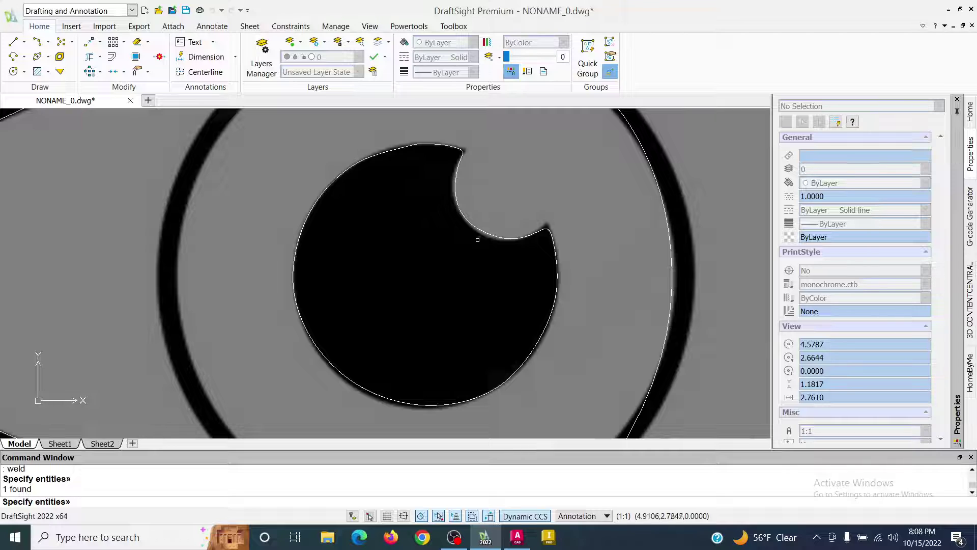
scroll(471, 234, "up", 8)
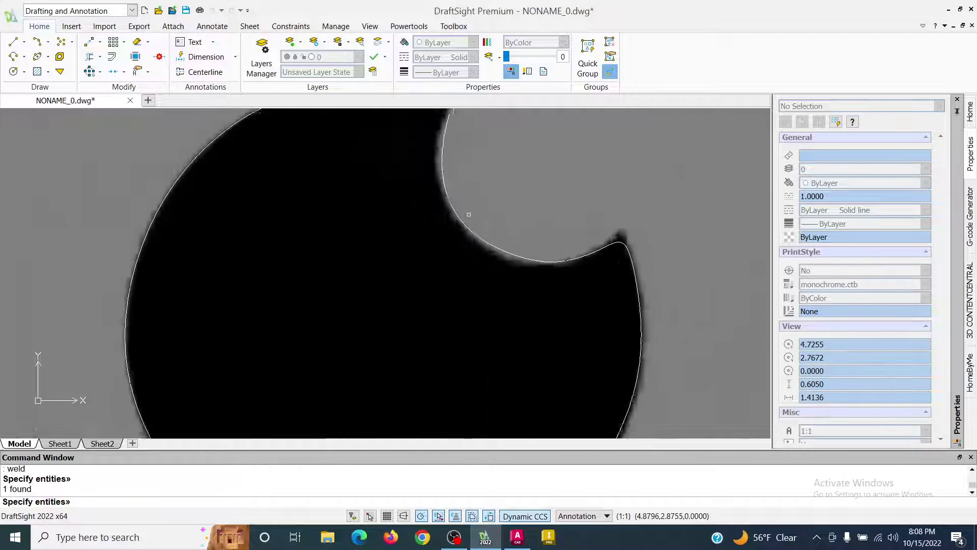
scroll(448, 208, "down", 10)
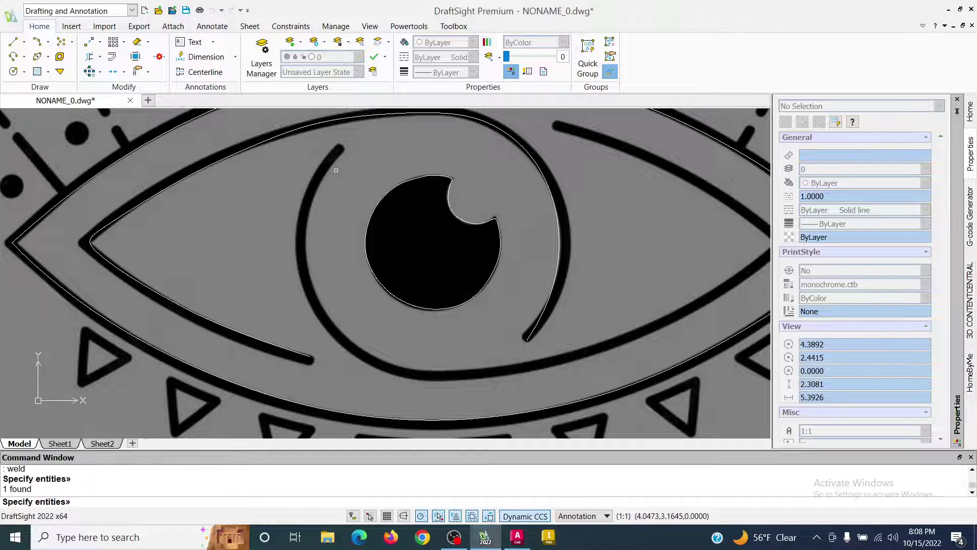
left_click(337, 171)
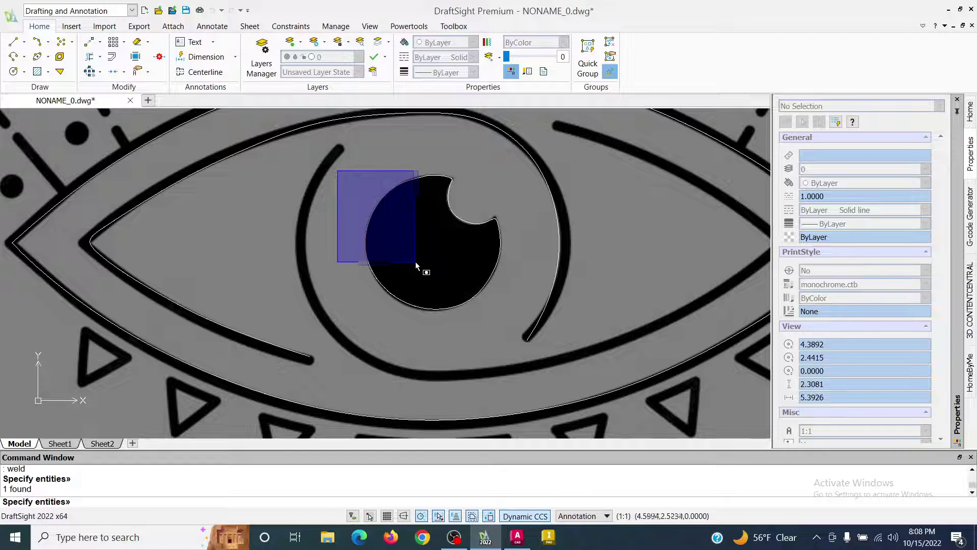
left_click(524, 319)
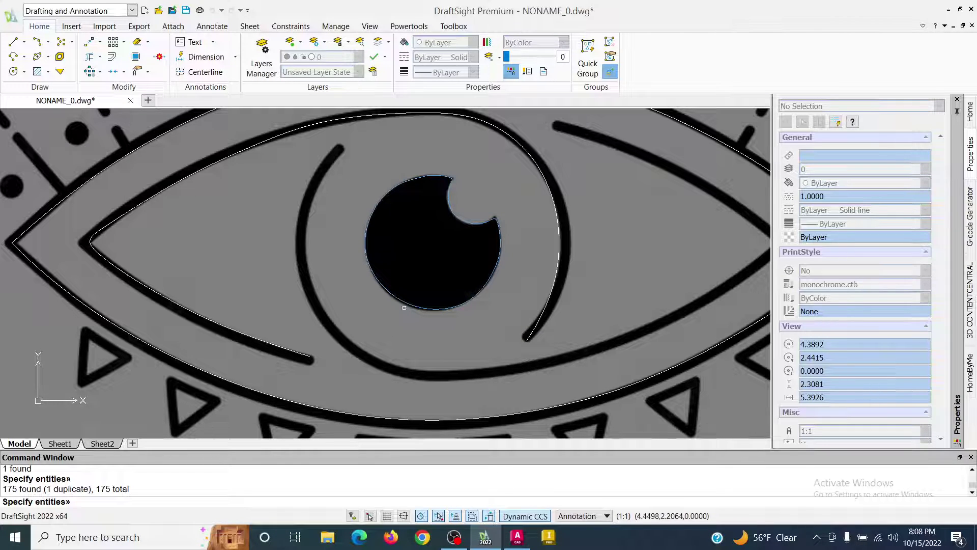
key("Return")
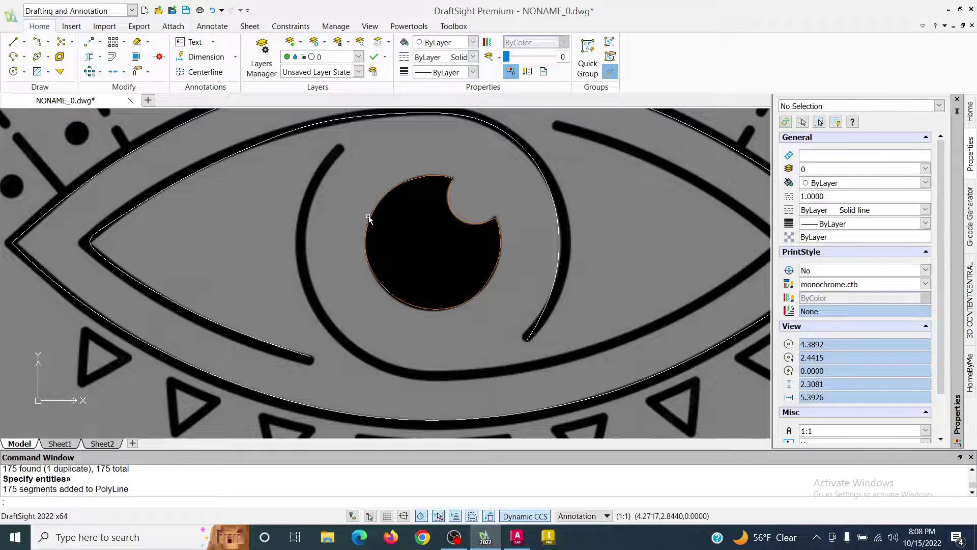
left_click(371, 220)
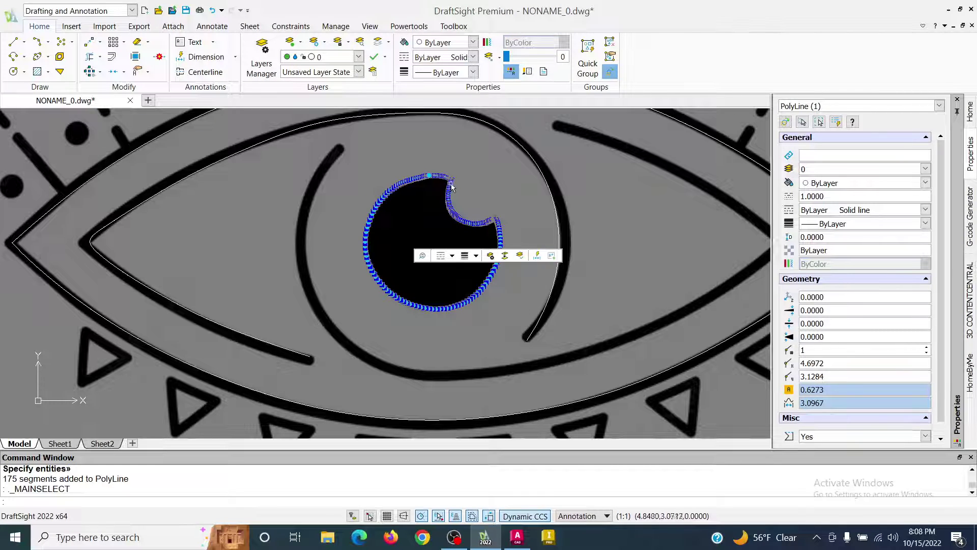
scroll(455, 216, "up", 5)
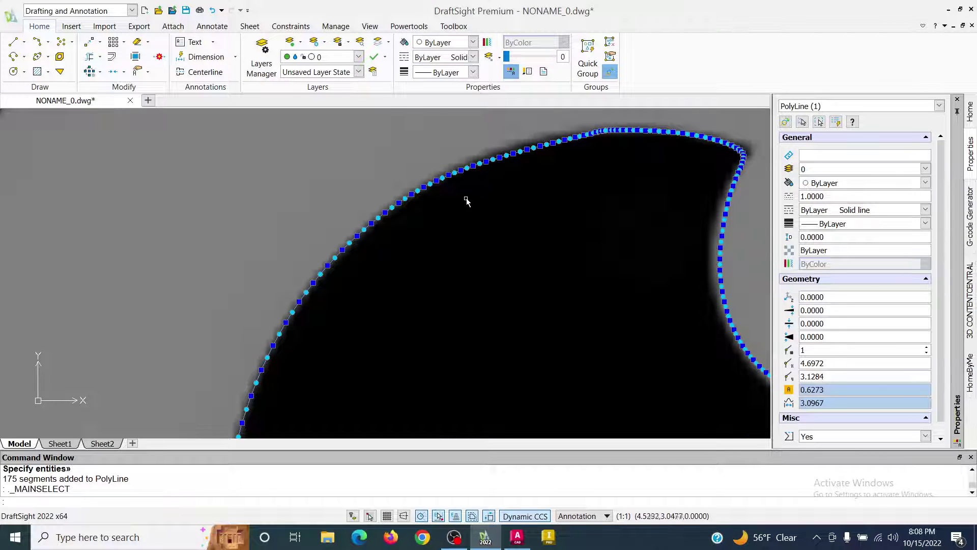
key("Escape")
Step: Weld the outer eyelid segments and the inner eyelid and iris segments into polylines, and check the inner curve
scroll(469, 245, "down", 5)
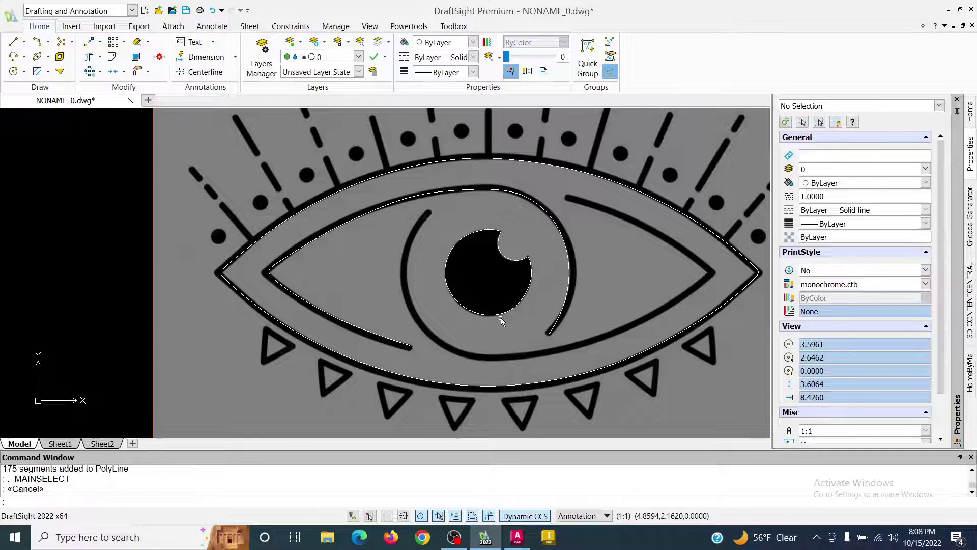
type("WEL")
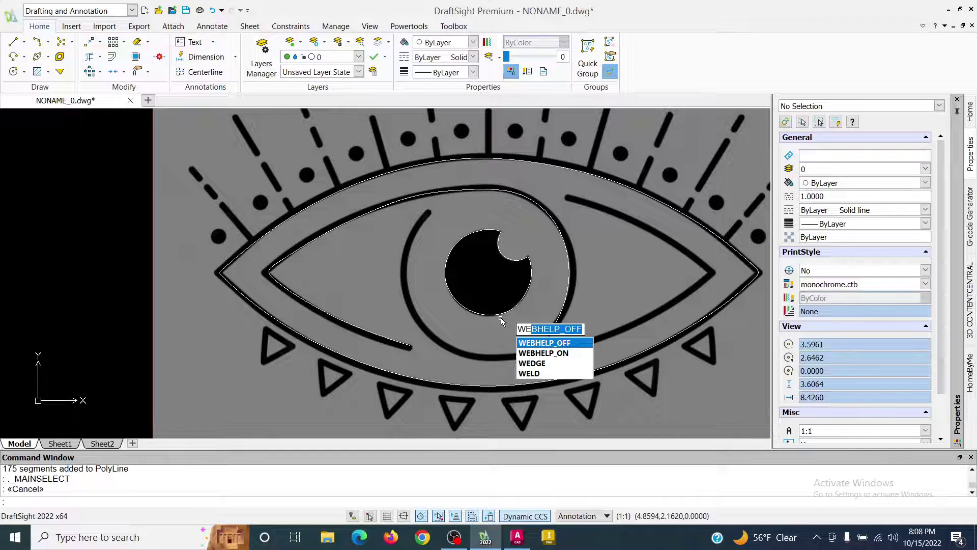
type("D")
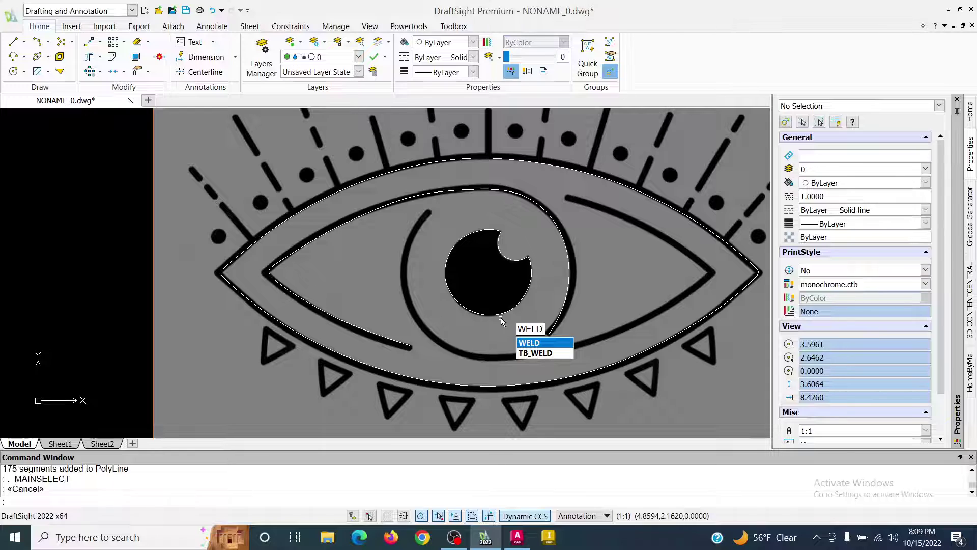
key("Return")
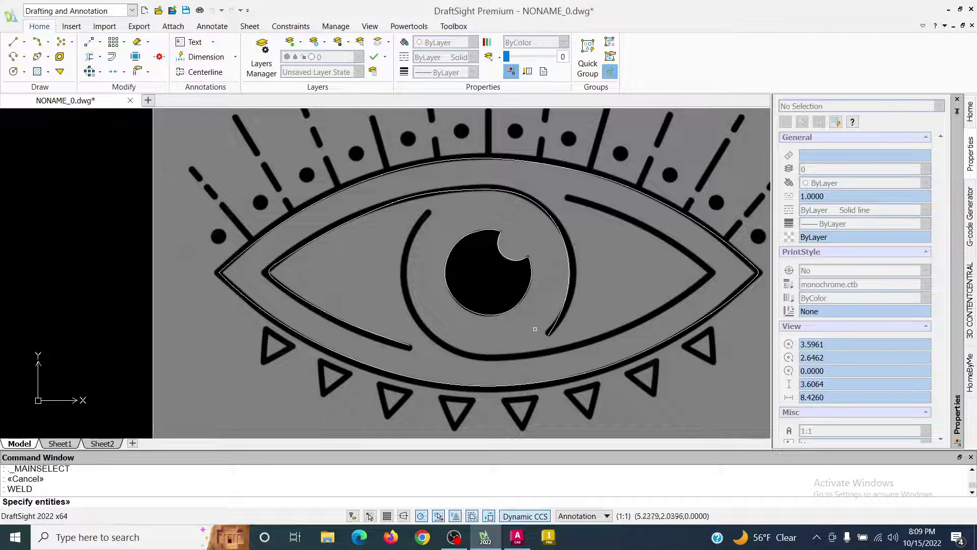
left_click(552, 331)
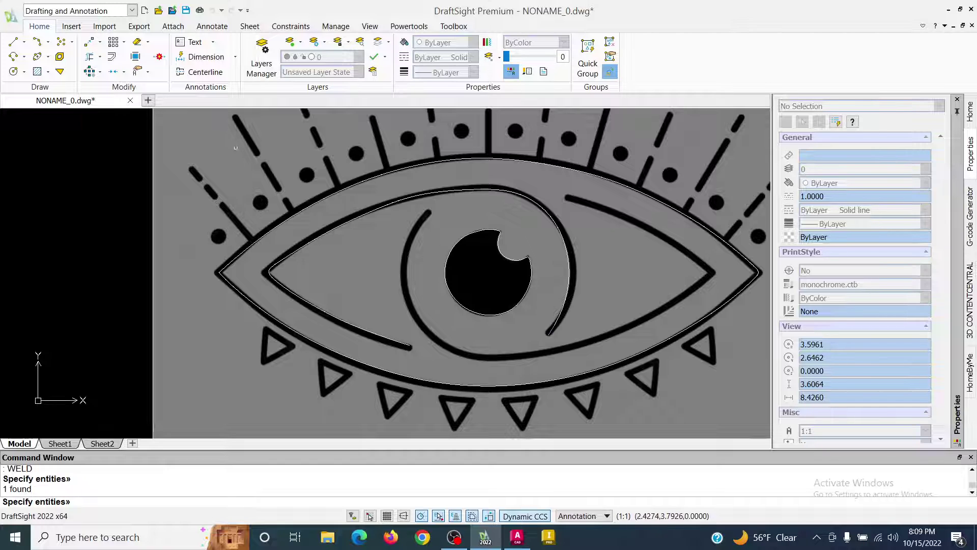
scroll(174, 212, "down", 5)
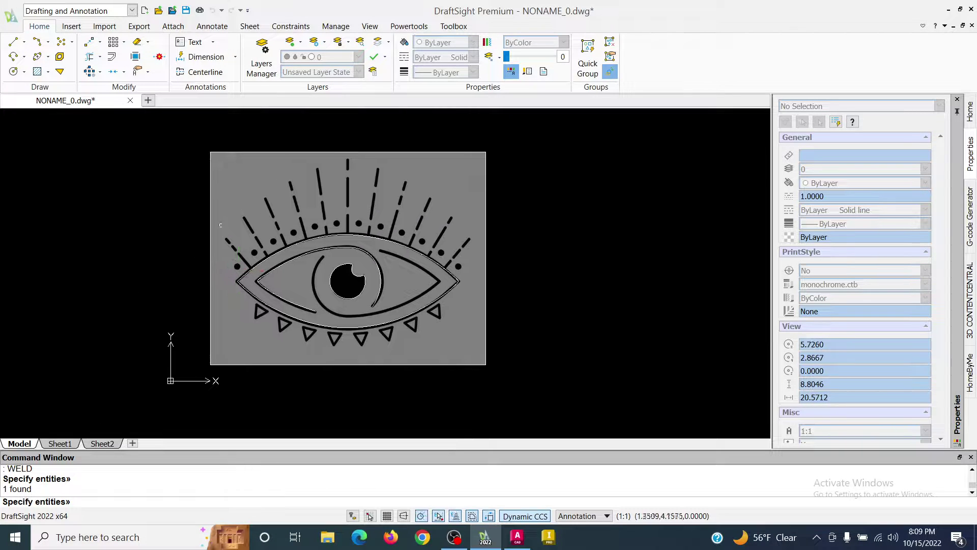
mouse_move(183, 133)
left_mouse_down()
mouse_move(484, 343)
mouse_move(475, 305)
mouse_move(543, 397)
mouse_move(530, 395)
left_mouse_up()
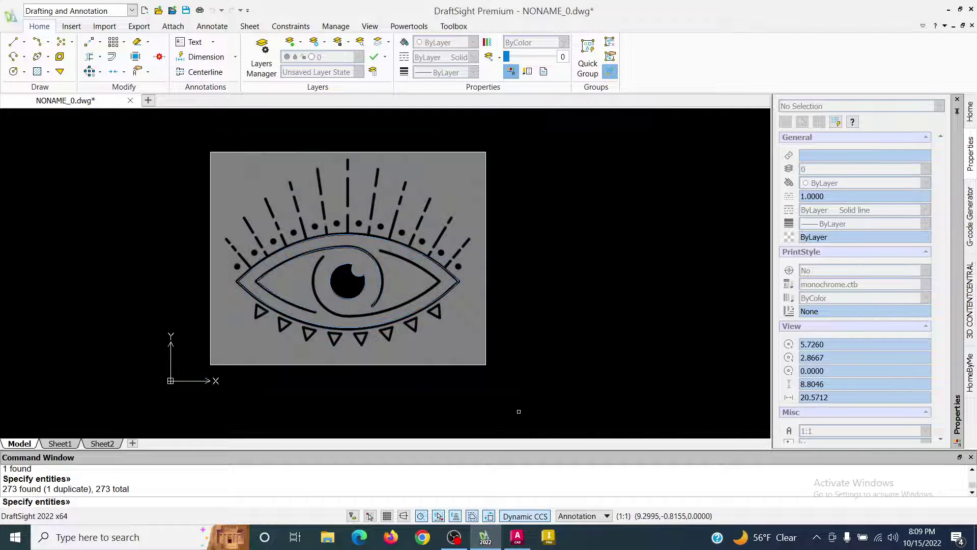
key("Return")
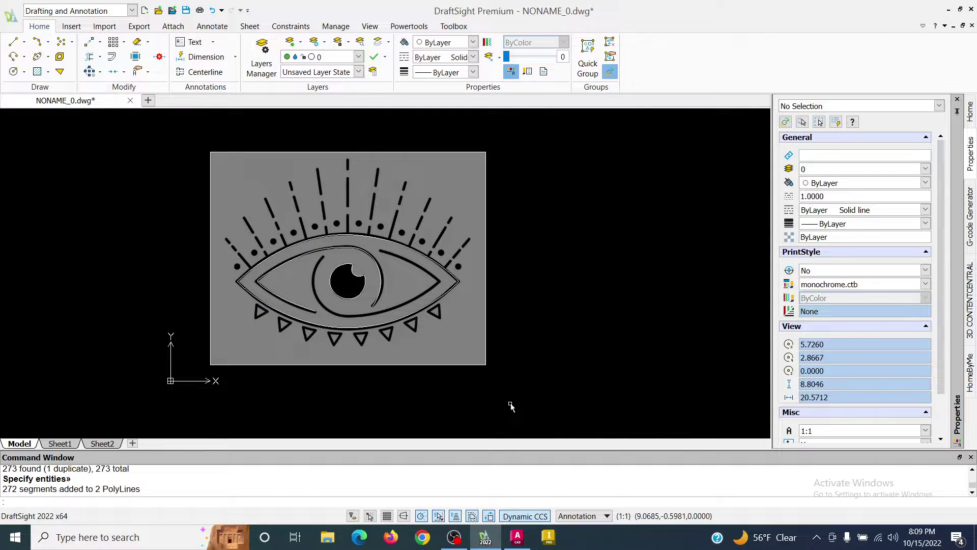
scroll(316, 304, "up", 5)
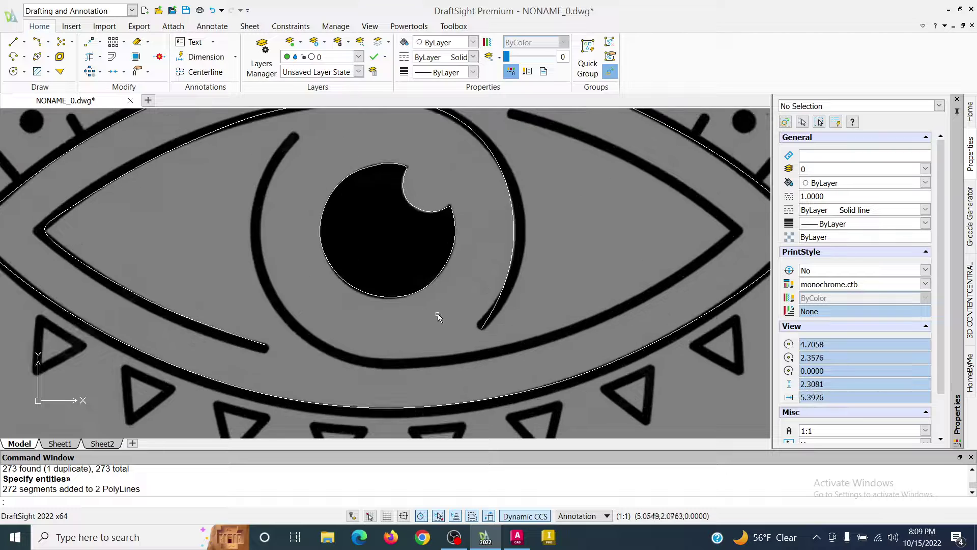
left_click(487, 325)
scroll(334, 257, "down", 2)
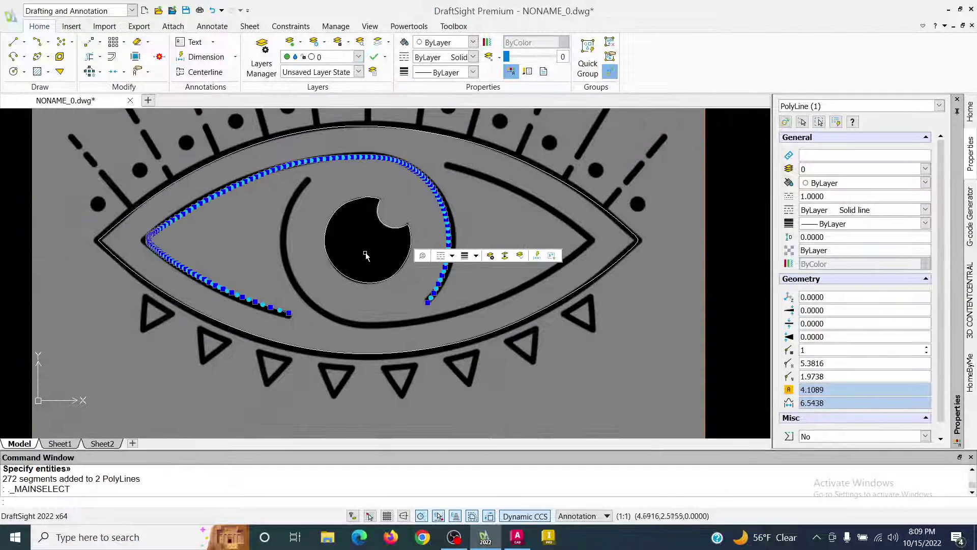
key("Escape")
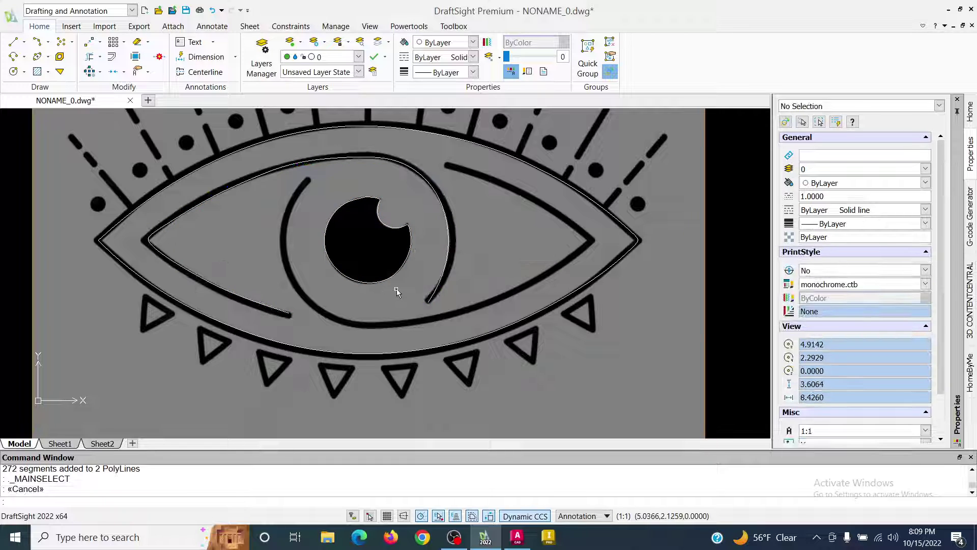
Step: Try to weld the outer eyelid, inner eyelid and pupil polylines together, starting from the outer eyelid outline
scroll(391, 294, "down", 2)
type("wel")
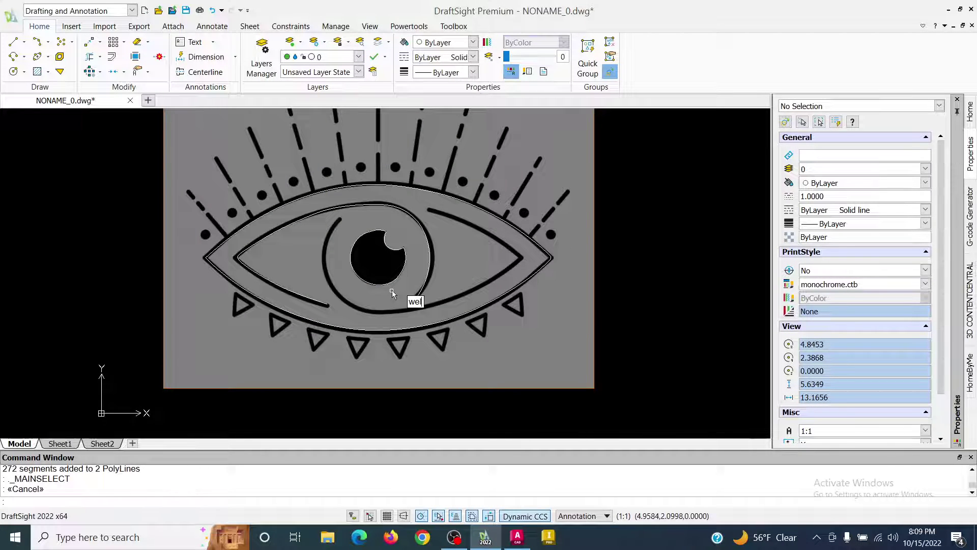
type("d")
key("Return")
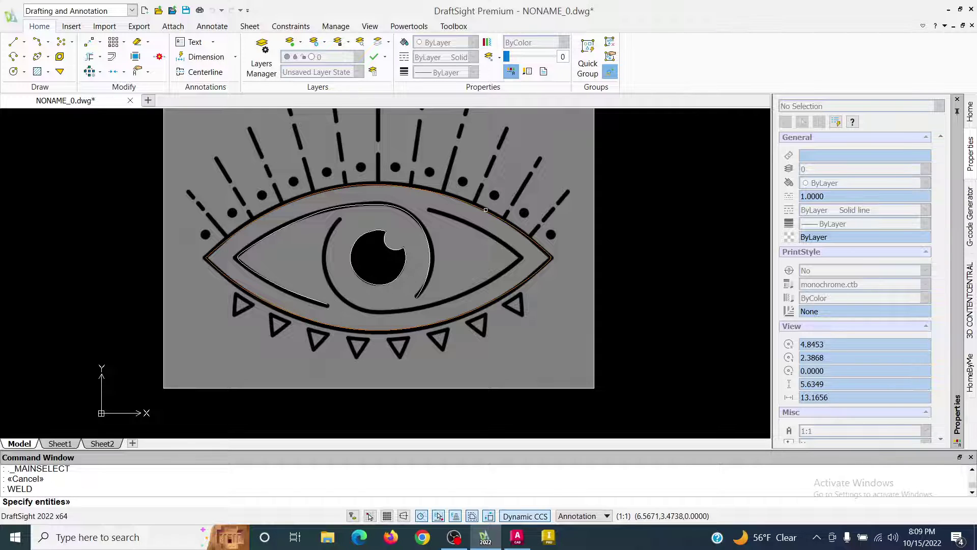
left_click(481, 214)
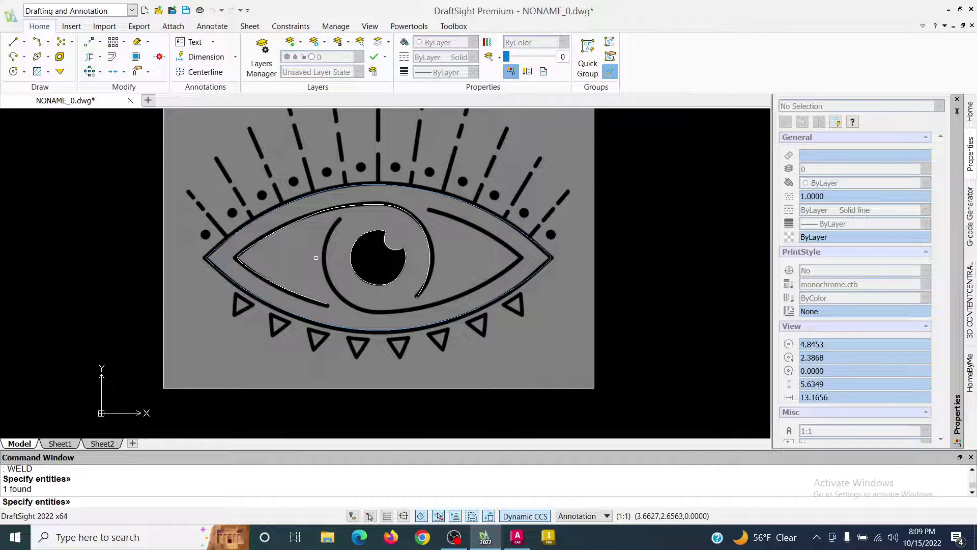
scroll(321, 257, "down", 1)
left_click_drag(94, 140, 604, 333)
key("Return")
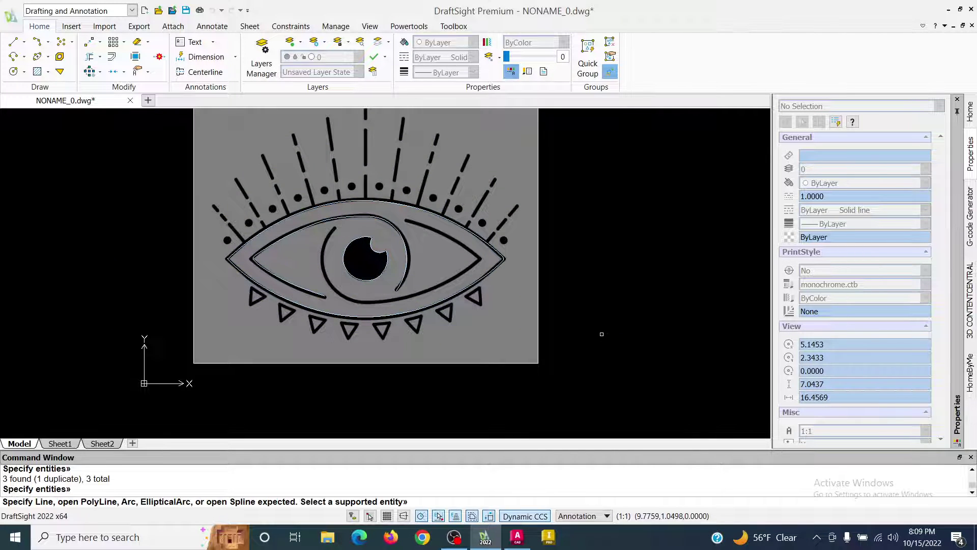
scroll(480, 237, "up", 2)
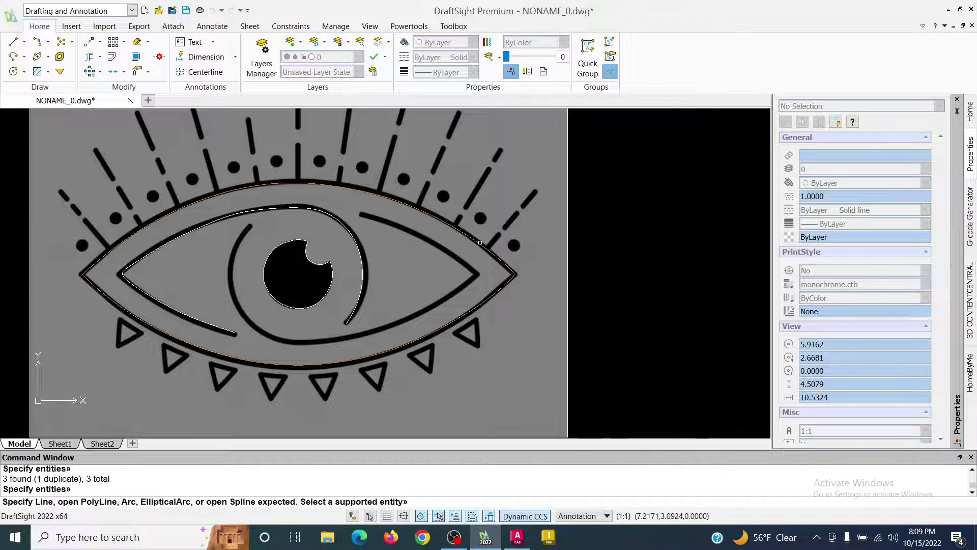
left_click(481, 243)
key("Escape")
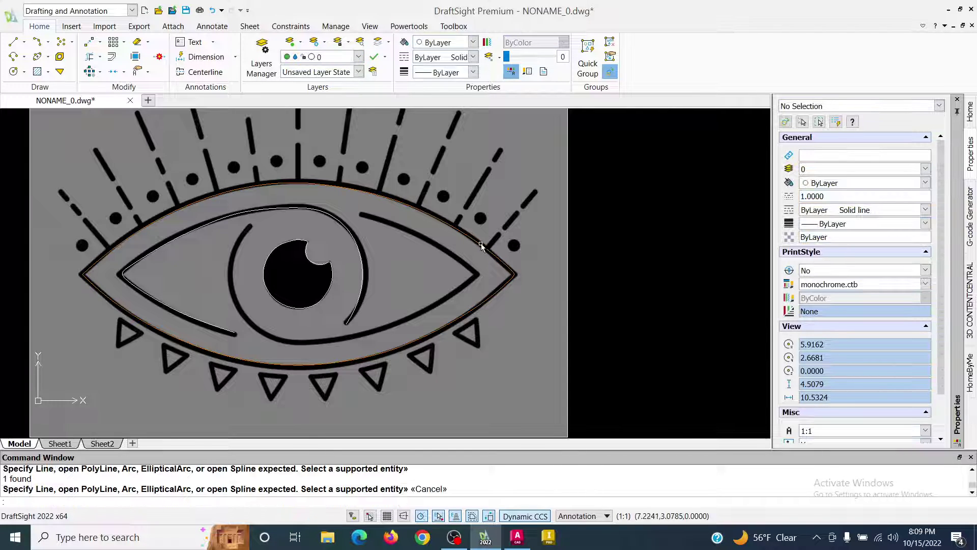
Step: Select the outer eyelid outline and inspect its welded polyline around the sharp eye corner, then clear the selection
left_click(481, 243)
scroll(481, 244, "up", 1)
mouse_move(480, 246)
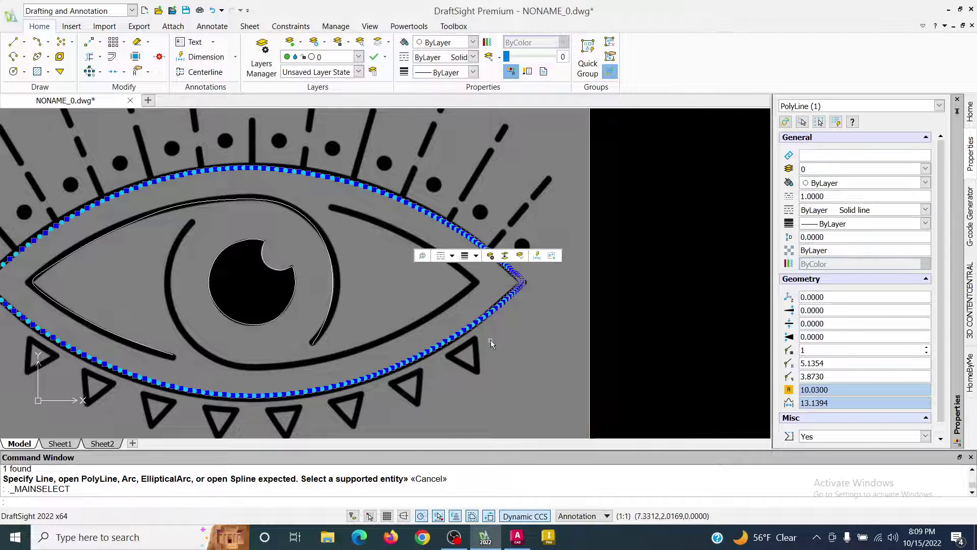
scroll(567, 224, "up", 5)
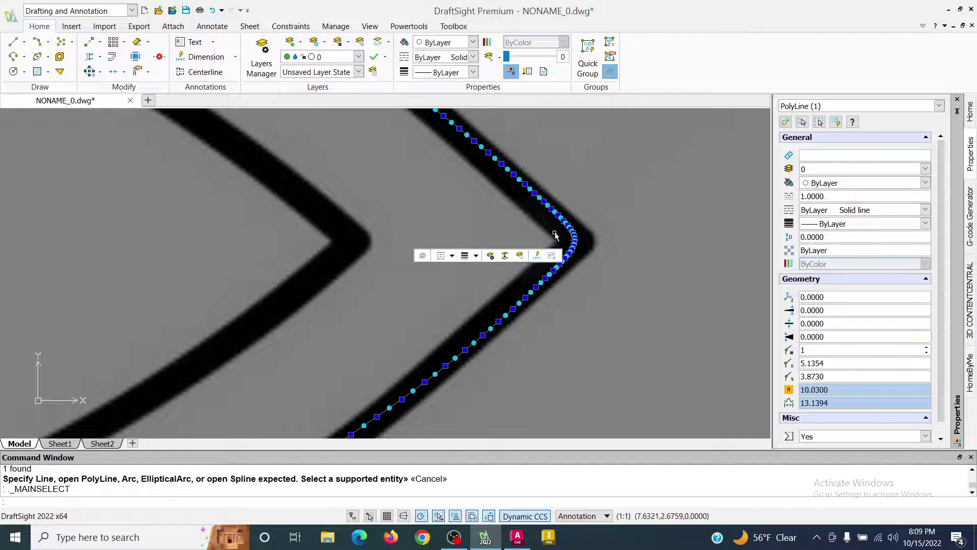
key("Escape")
scroll(556, 234, "down", 5)
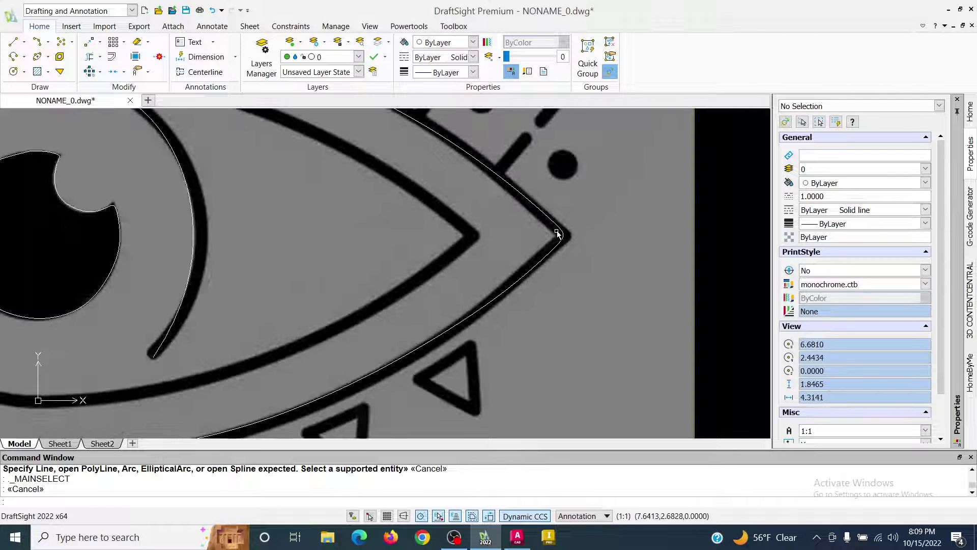
scroll(682, 276, "down", 2)
middle_click_drag(685, 312, 690, 299)
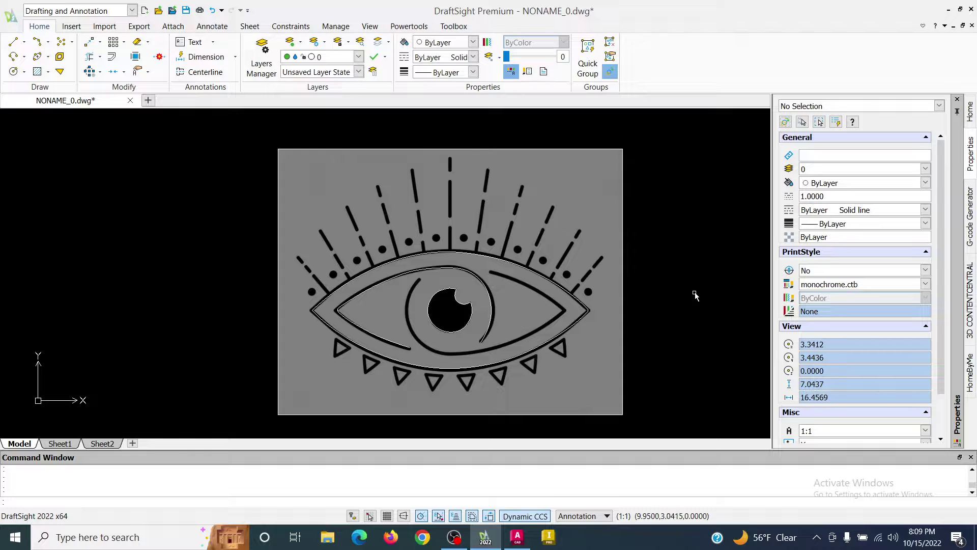
Step: Save the drawing as eye in R2013 ASCII Drawing (*.dxf) format in the DXF files folder inside DGL Metal Art on the Desktop
left_click(7, 13)
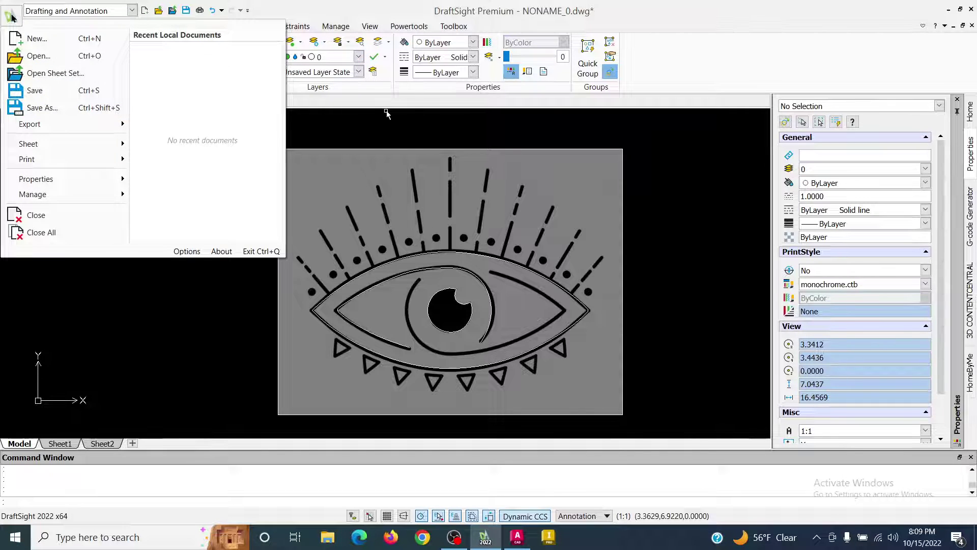
left_click(32, 107)
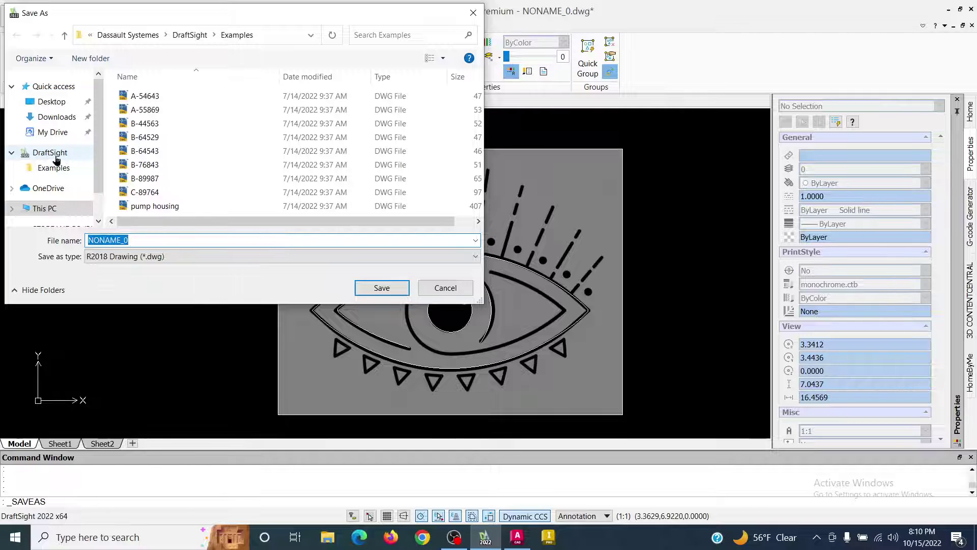
left_click(51, 103)
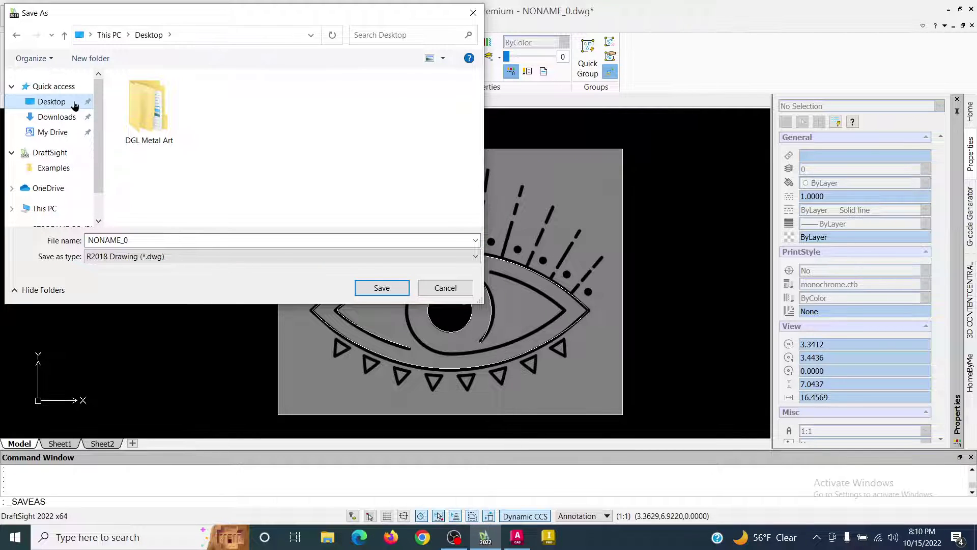
double_click(151, 109)
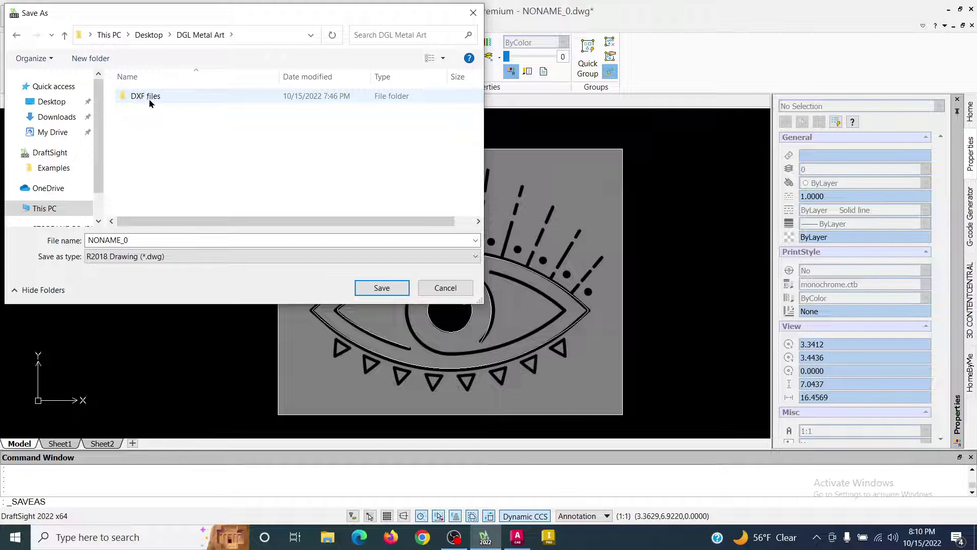
double_click(149, 101)
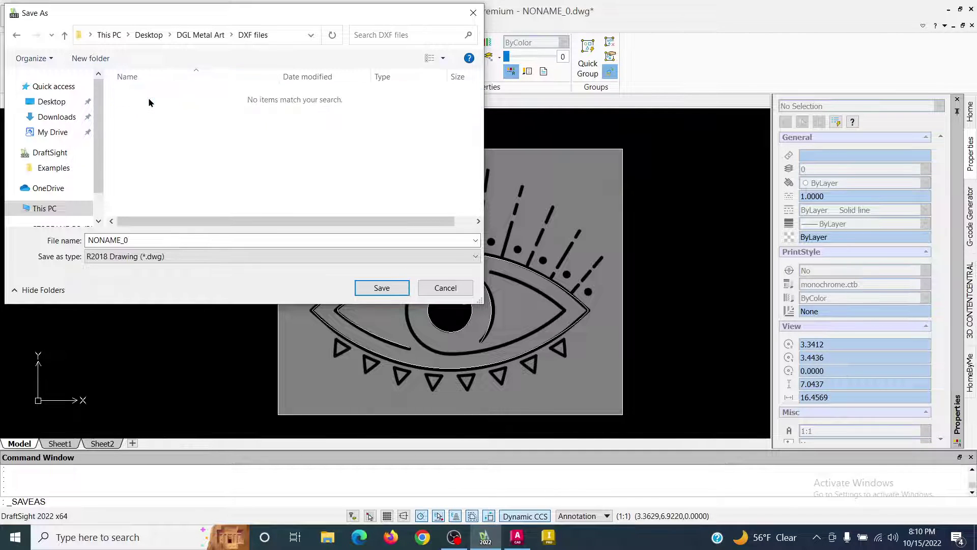
double_click(152, 240)
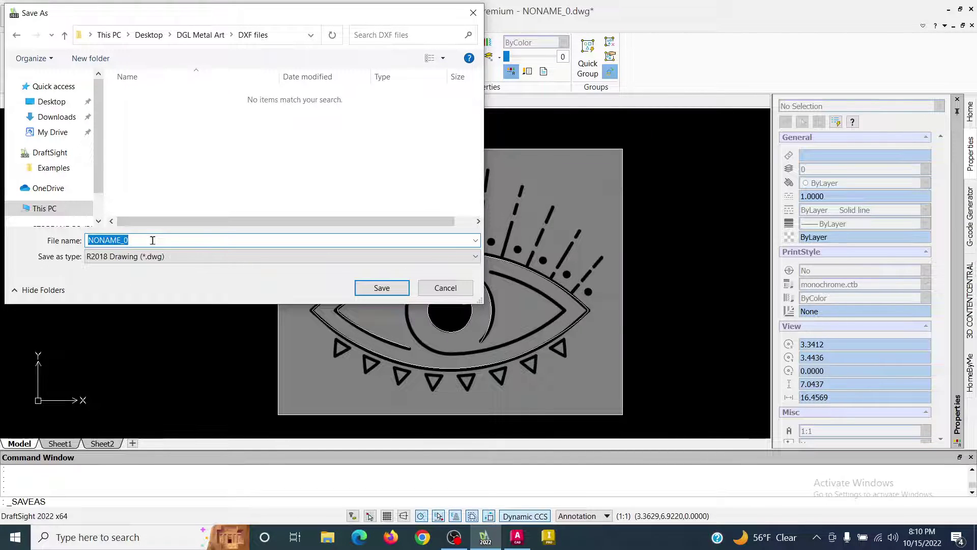
type("eye")
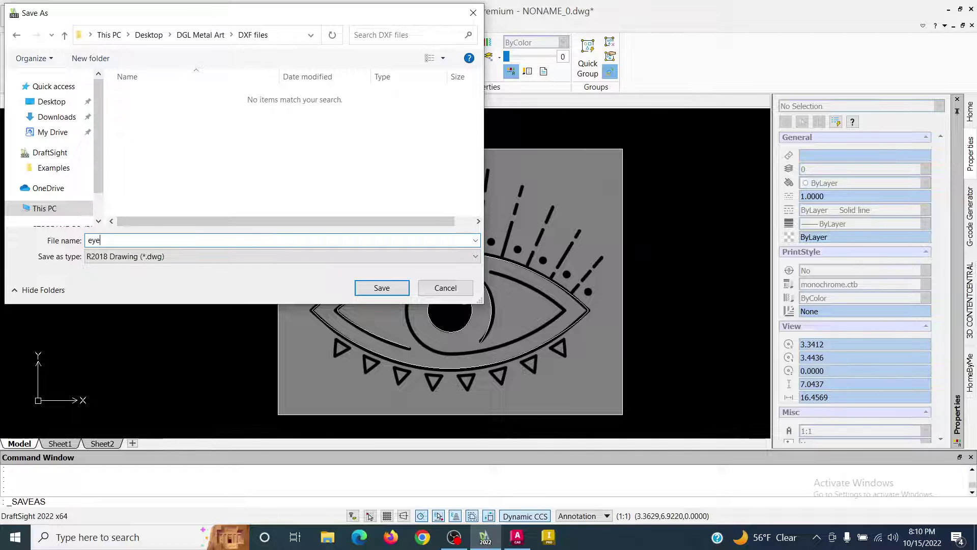
left_click(145, 258)
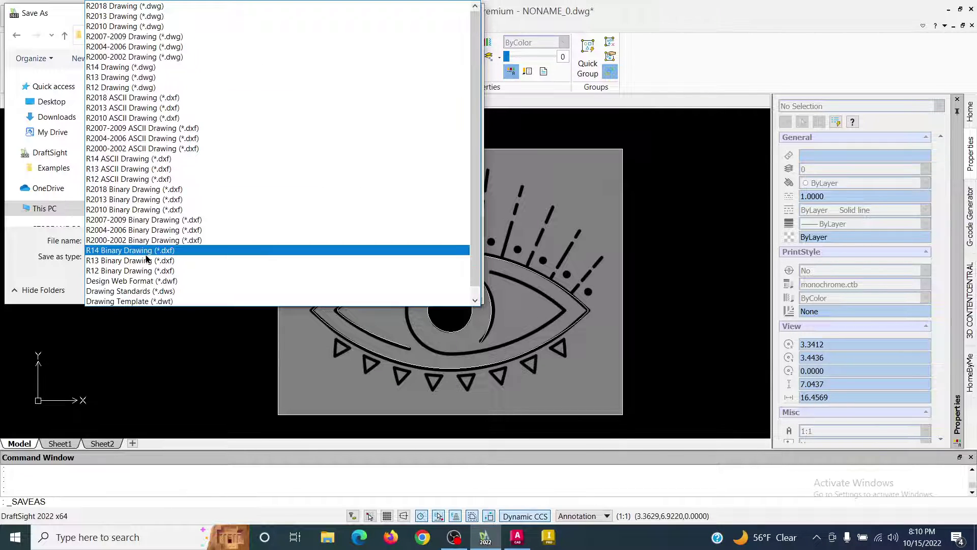
left_click(185, 107)
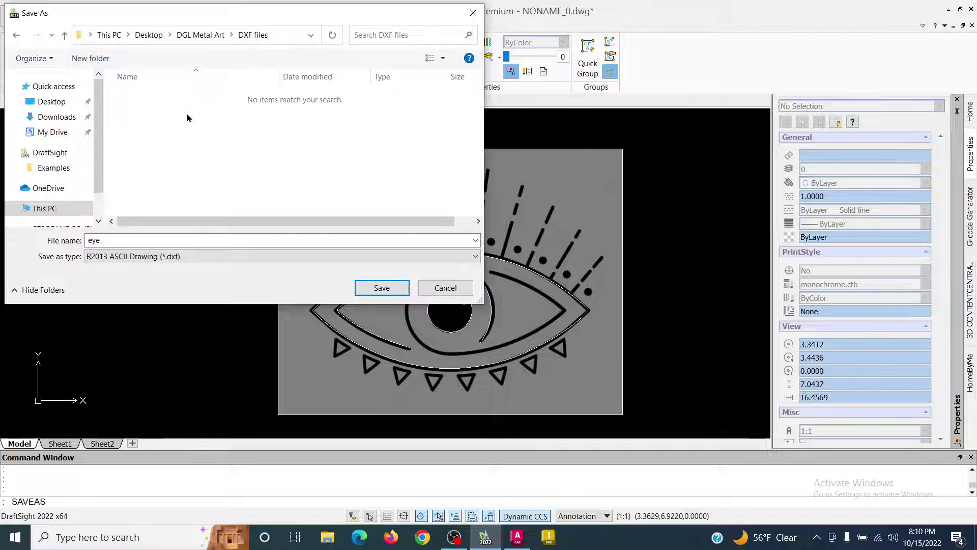
left_click(381, 288)
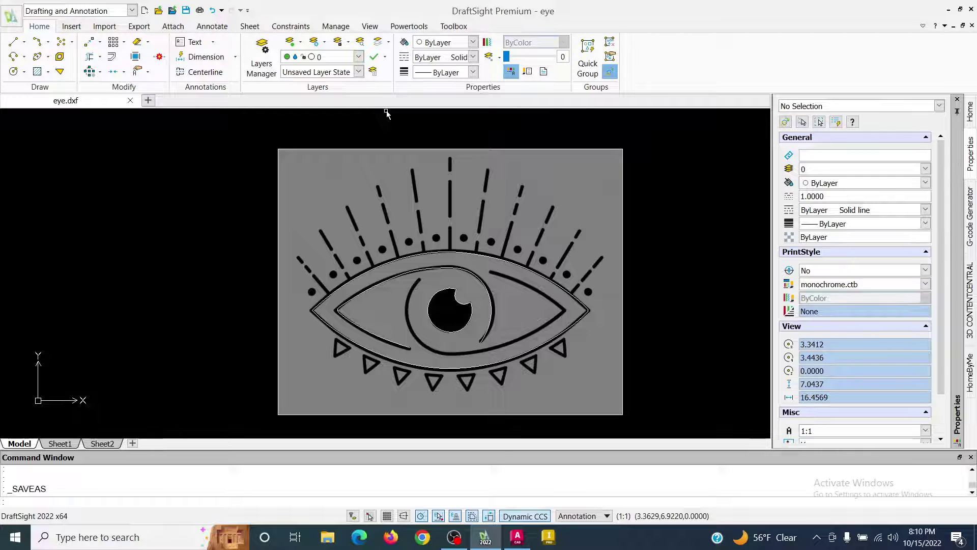
Step: Switch to the Windows desktop and open the DXF files folder inside DGL Metal Art in File Explorer
left_click(944, 9)
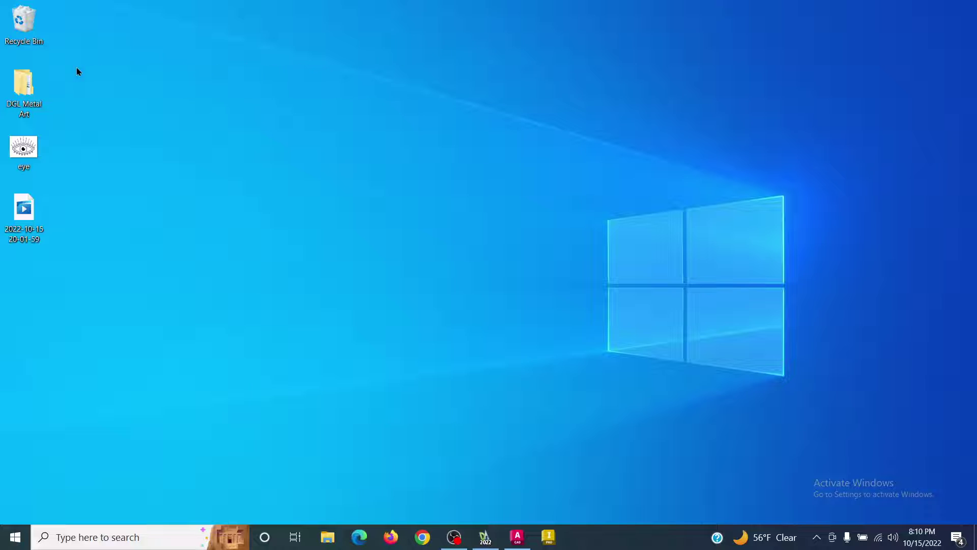
double_click(18, 90)
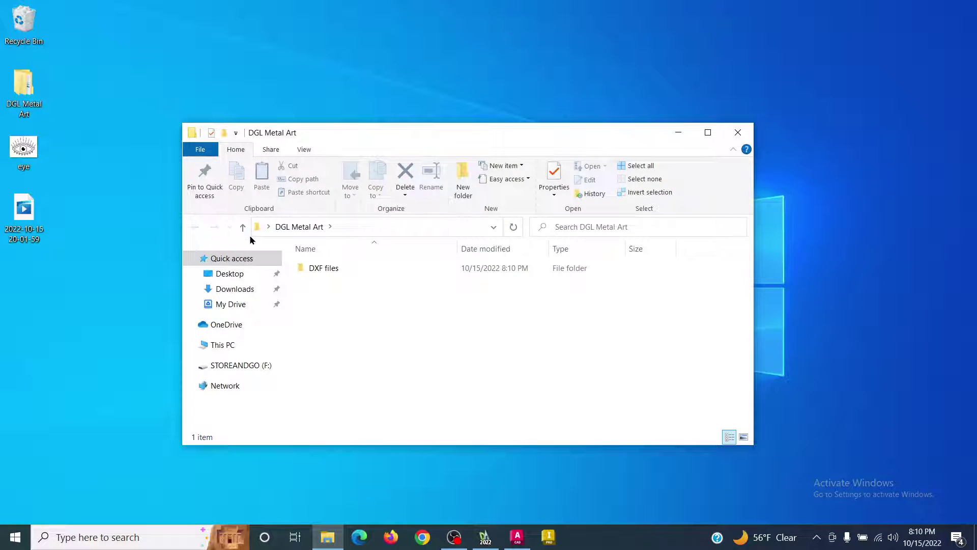
double_click(321, 270)
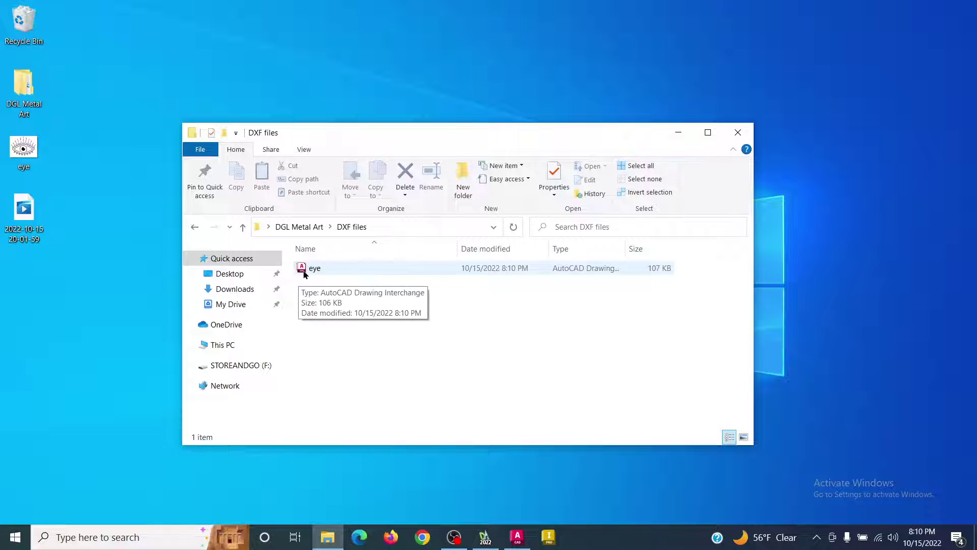
Step: Copy the eye DXF file to the STOREANDGO (F:) drive and open the drive to check the copy
left_click(302, 269)
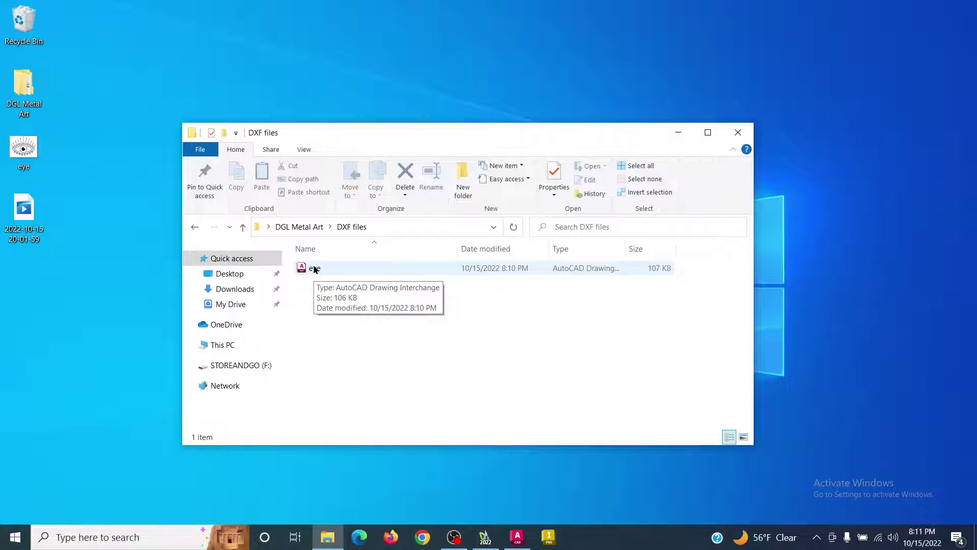
left_click_drag(313, 269, 245, 367)
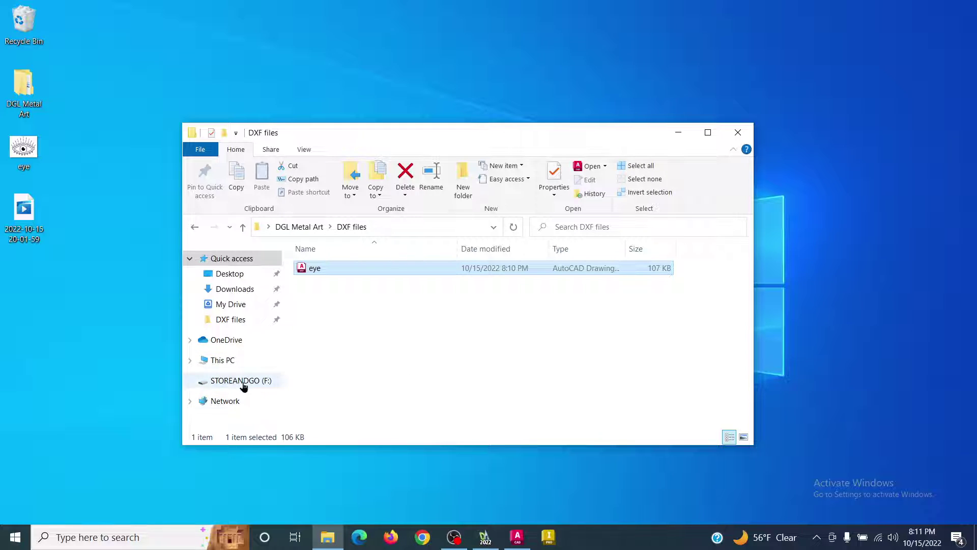
left_click(244, 383)
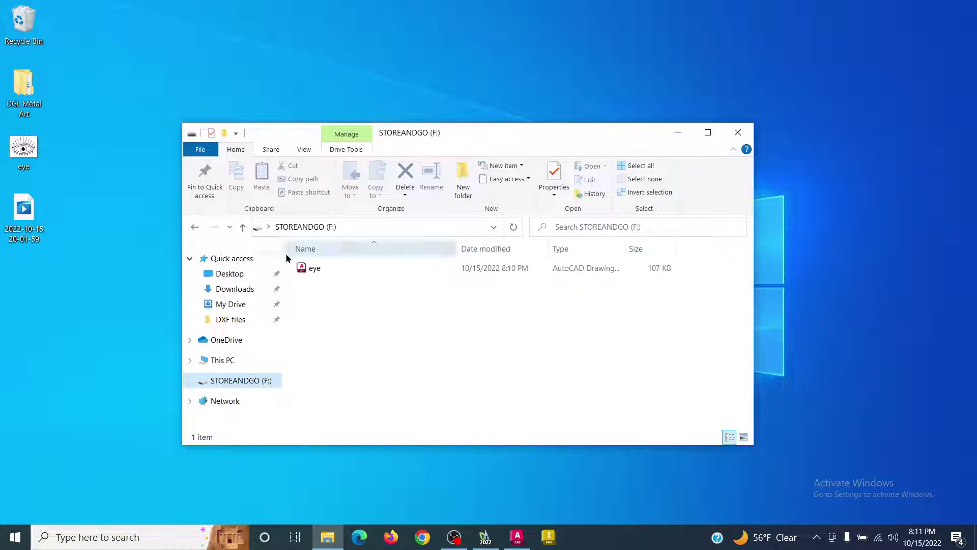
Step: Return to the DGL Metal Art folder on the Desktop
left_click(237, 277)
double_click(331, 279)
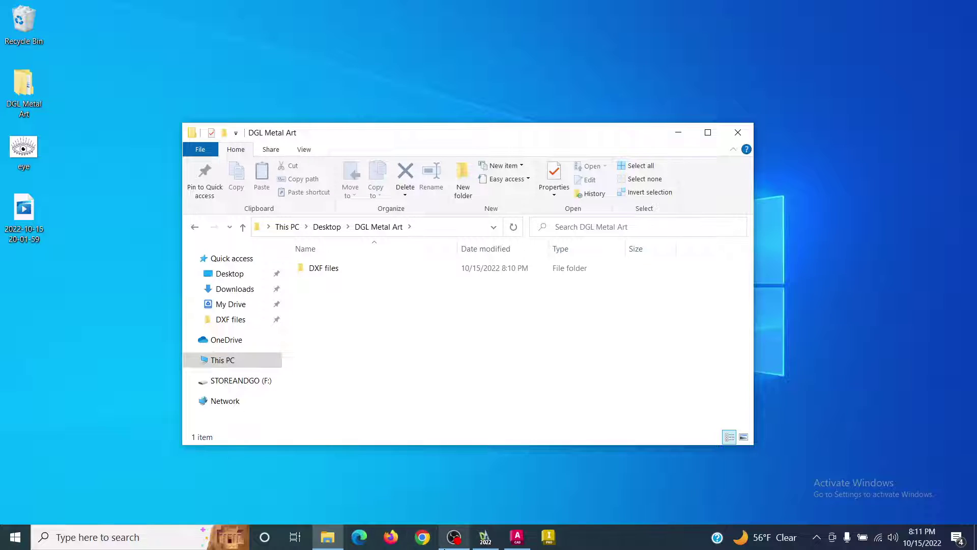
mouse_move(446, 547)
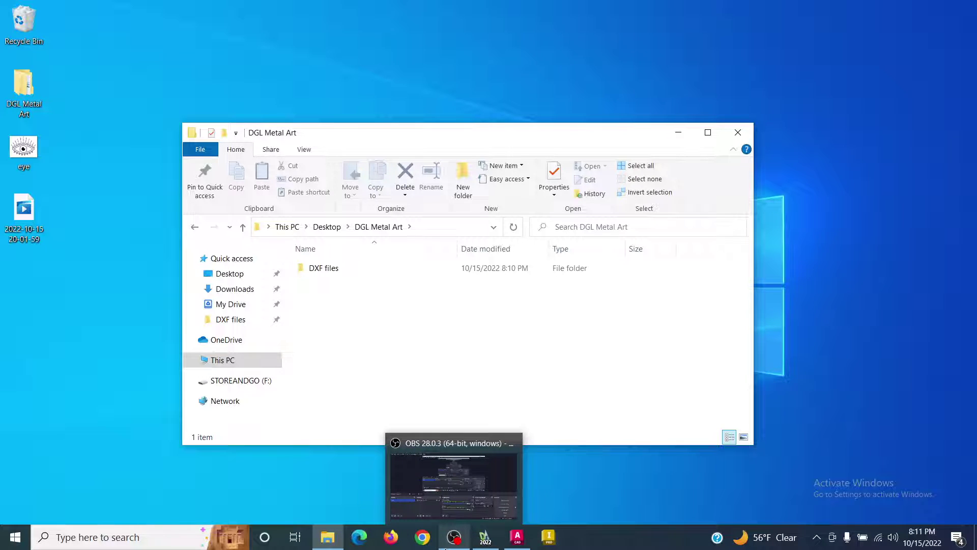